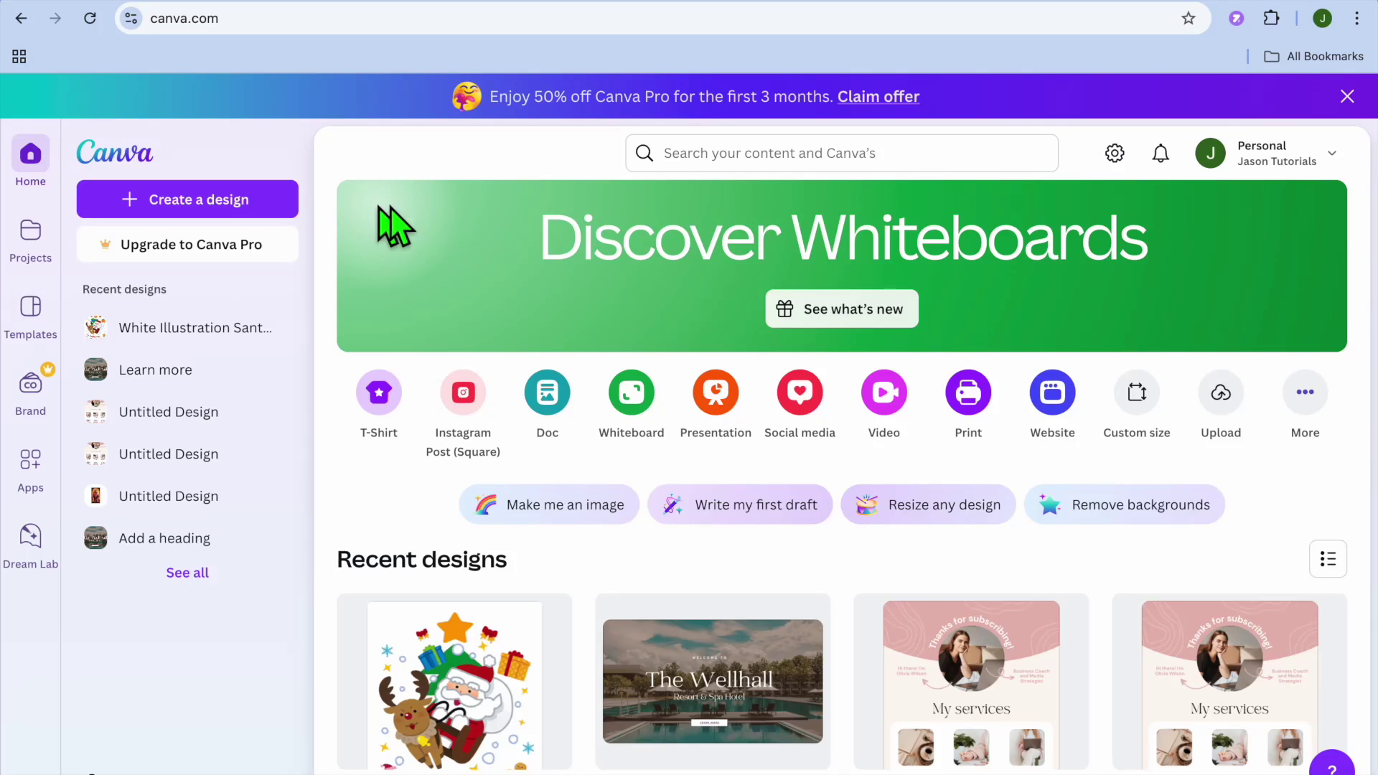
# Rerun the recent 'EMAIL NEWSLETTER' search and show all 987 Canva newsletter templates
pyautogui.click(720, 165)
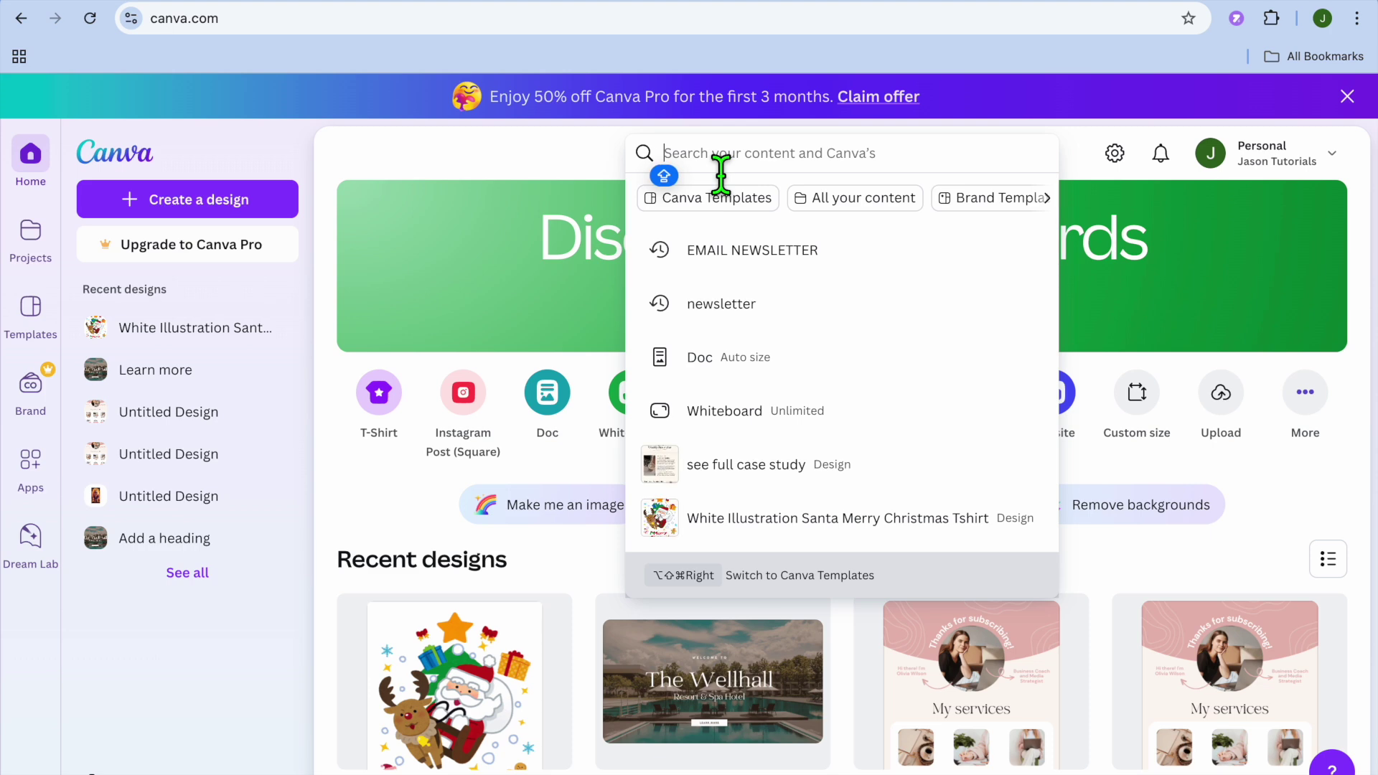
pyautogui.click(791, 250)
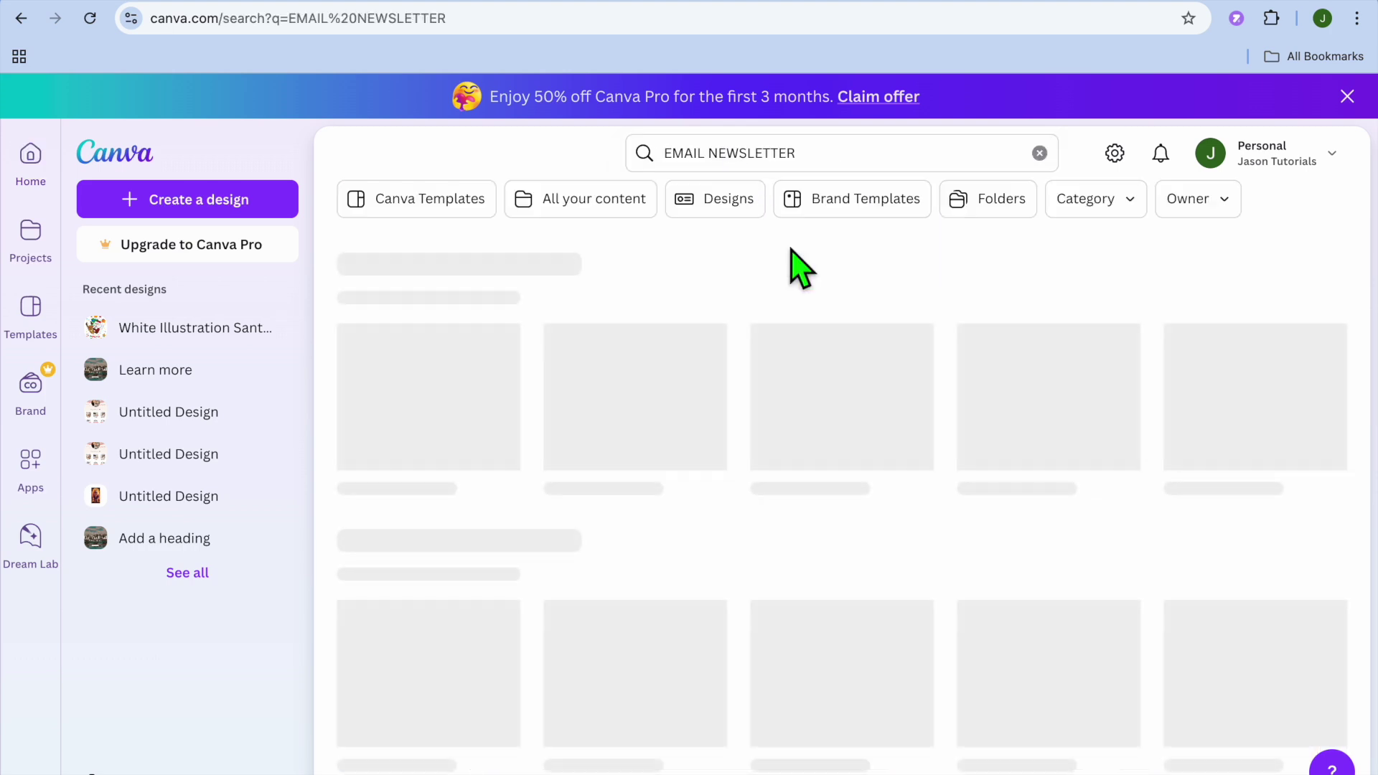
pyautogui.scroll(-2, 1085, 488)
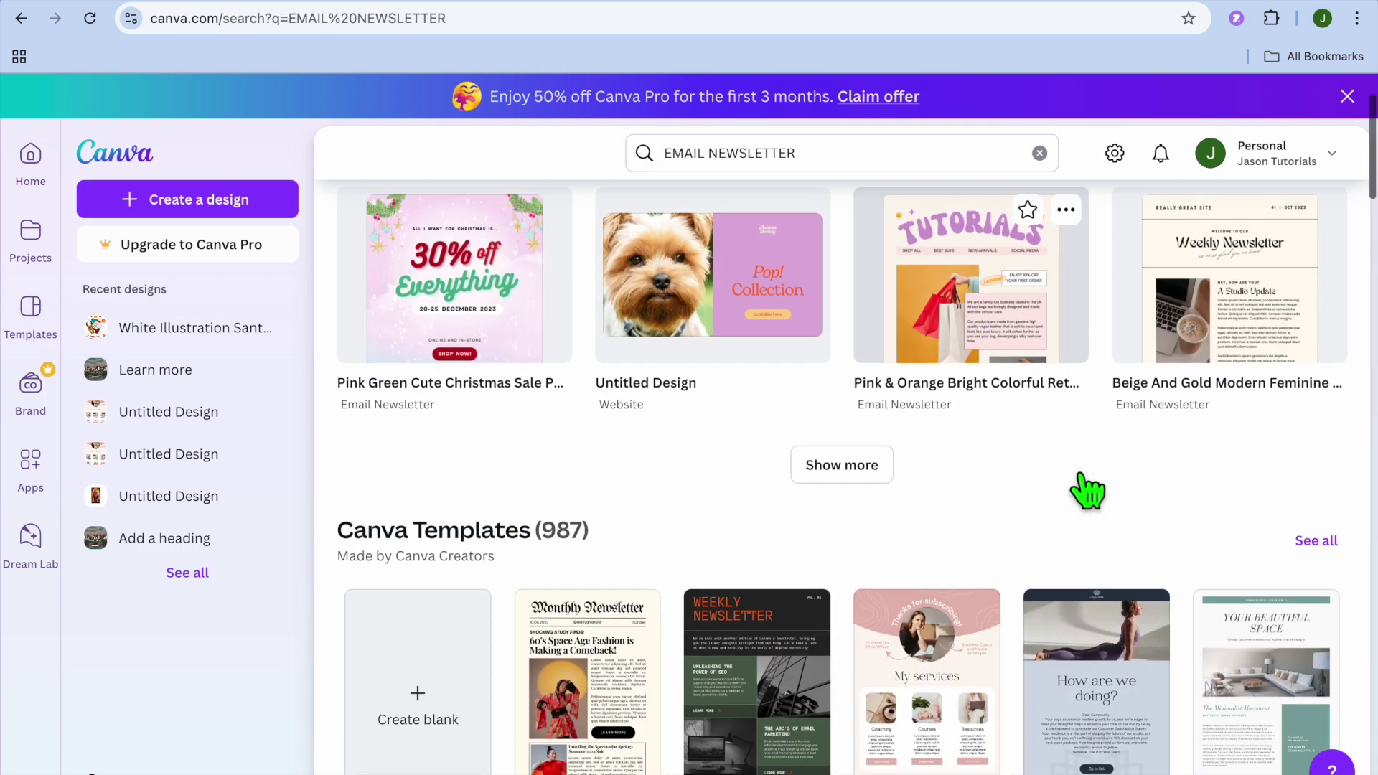
pyautogui.scroll(-2, 1088, 492)
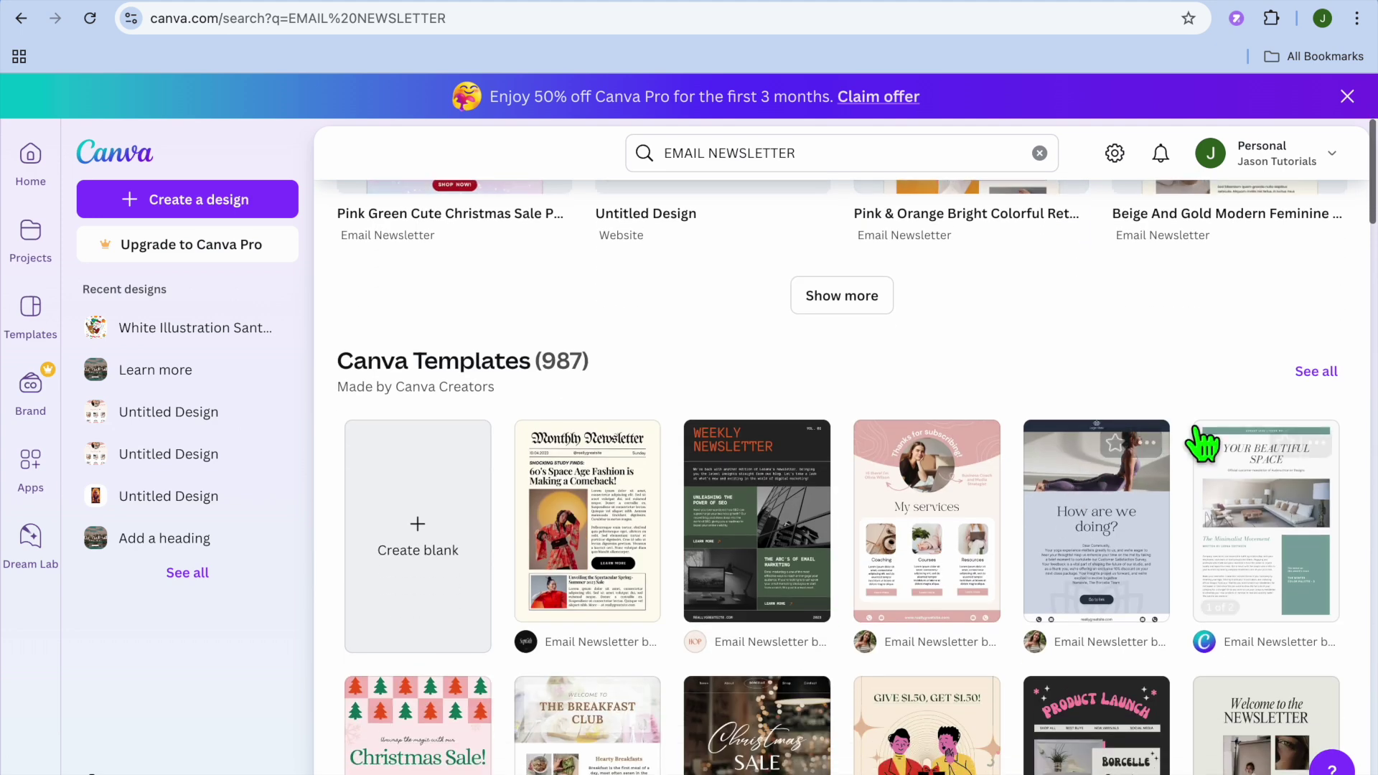
pyautogui.click(1318, 376)
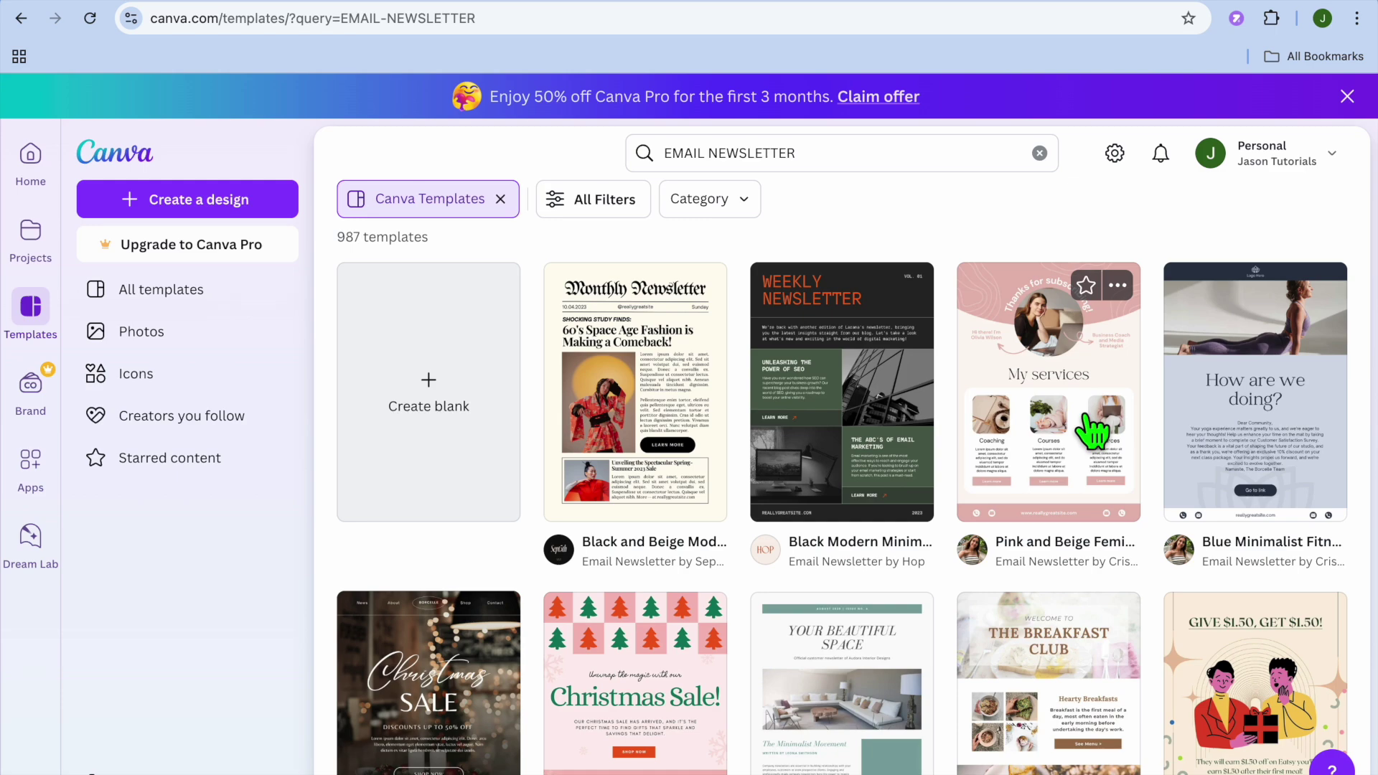
# Browse the template grid and preview the Blue Minimalist Fitness Email Newsletter (794 × 1123 px)
pyautogui.scroll(-10, 1092, 431)
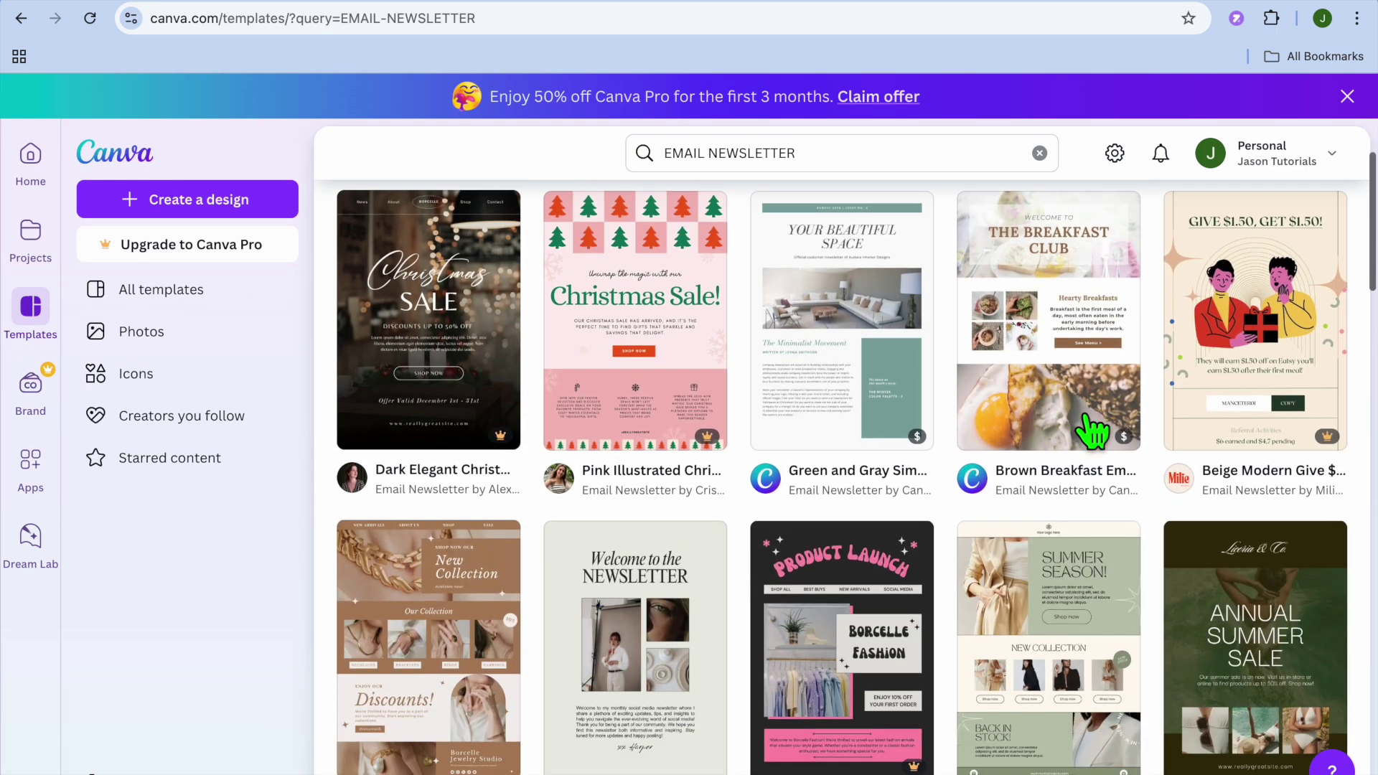
pyautogui.scroll(-6, 1092, 430)
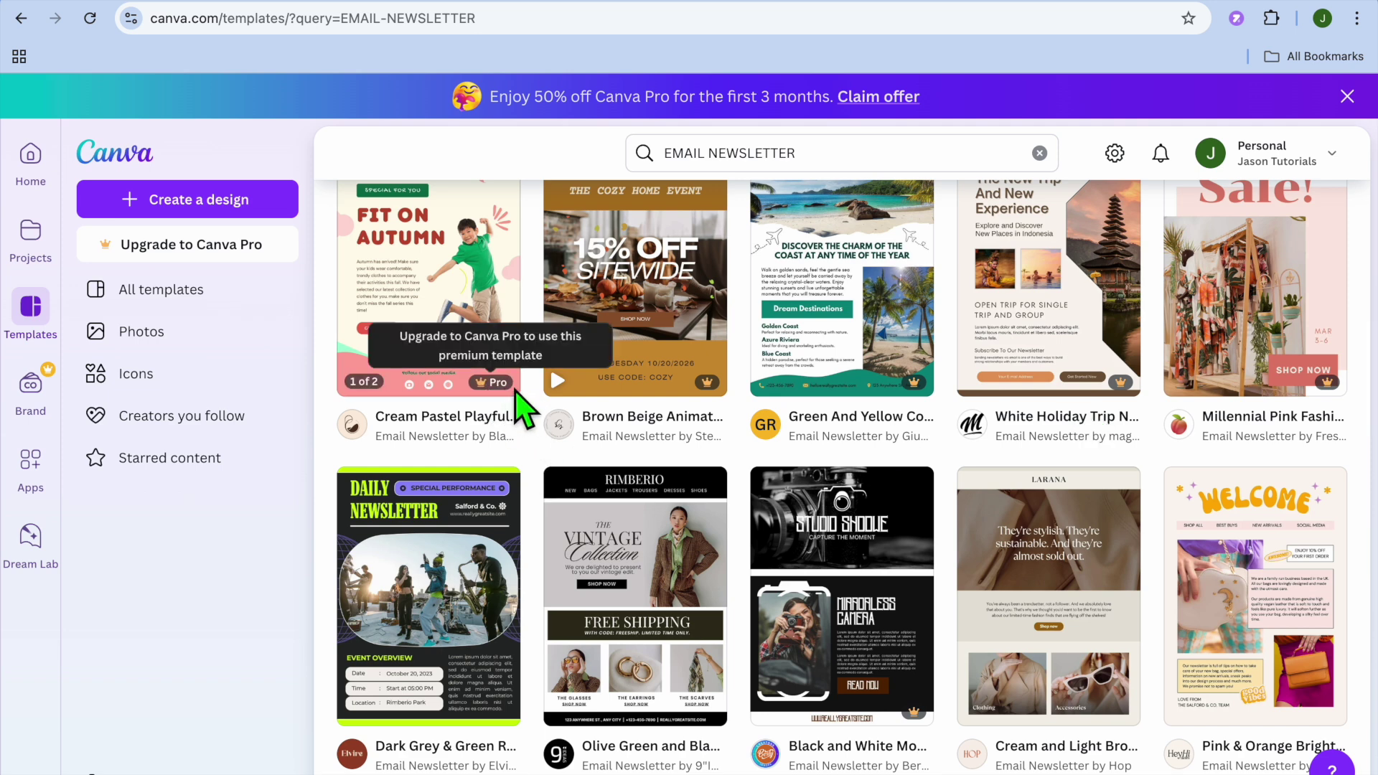
pyautogui.scroll(4, 581, 423)
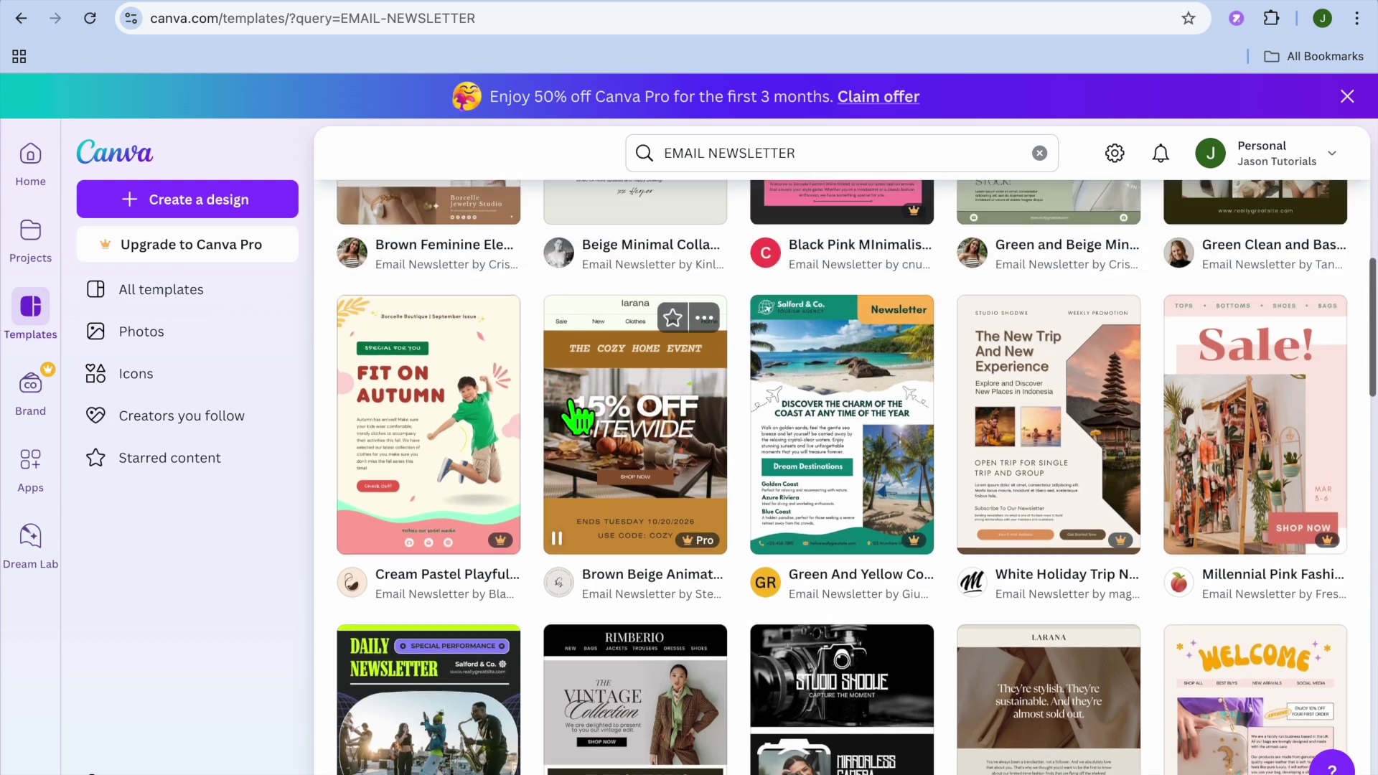
pyautogui.scroll(4, 580, 415)
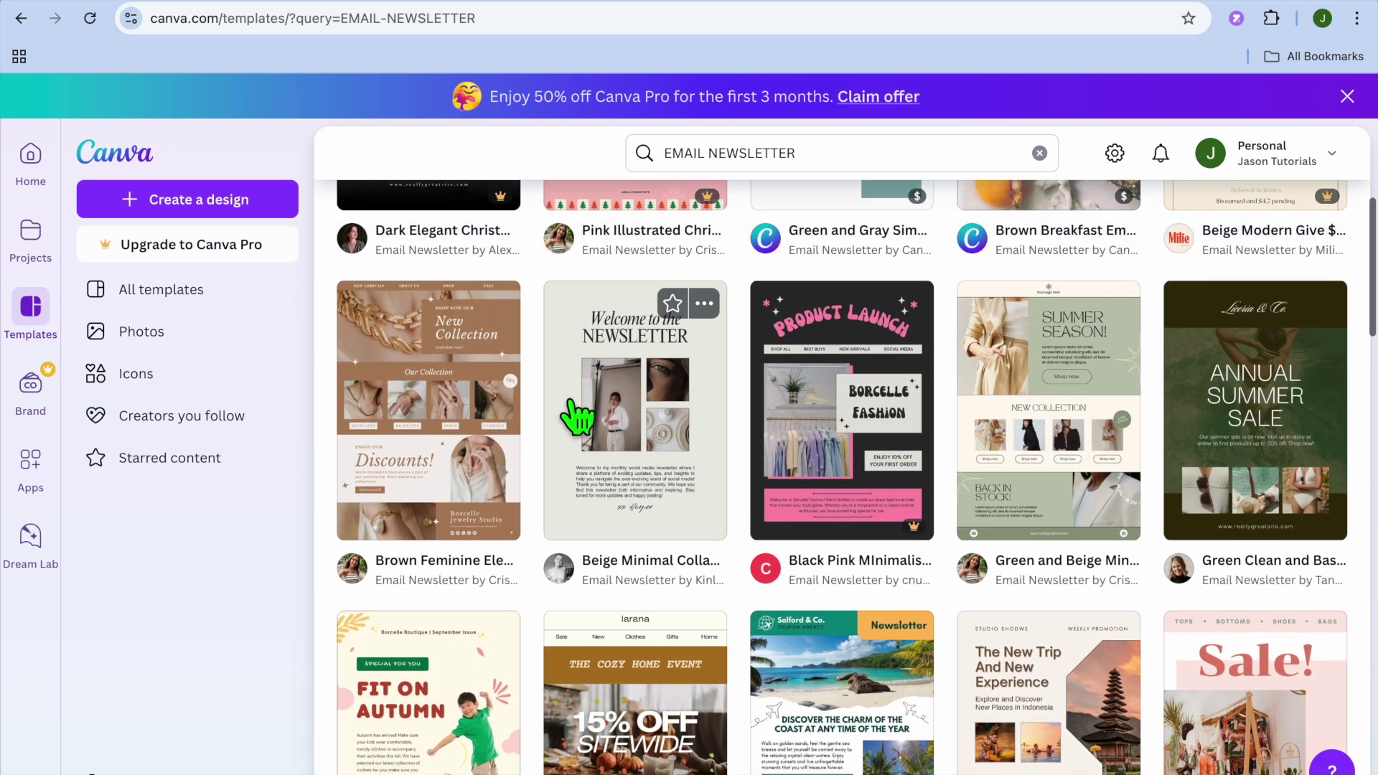
pyautogui.scroll(5, 577, 416)
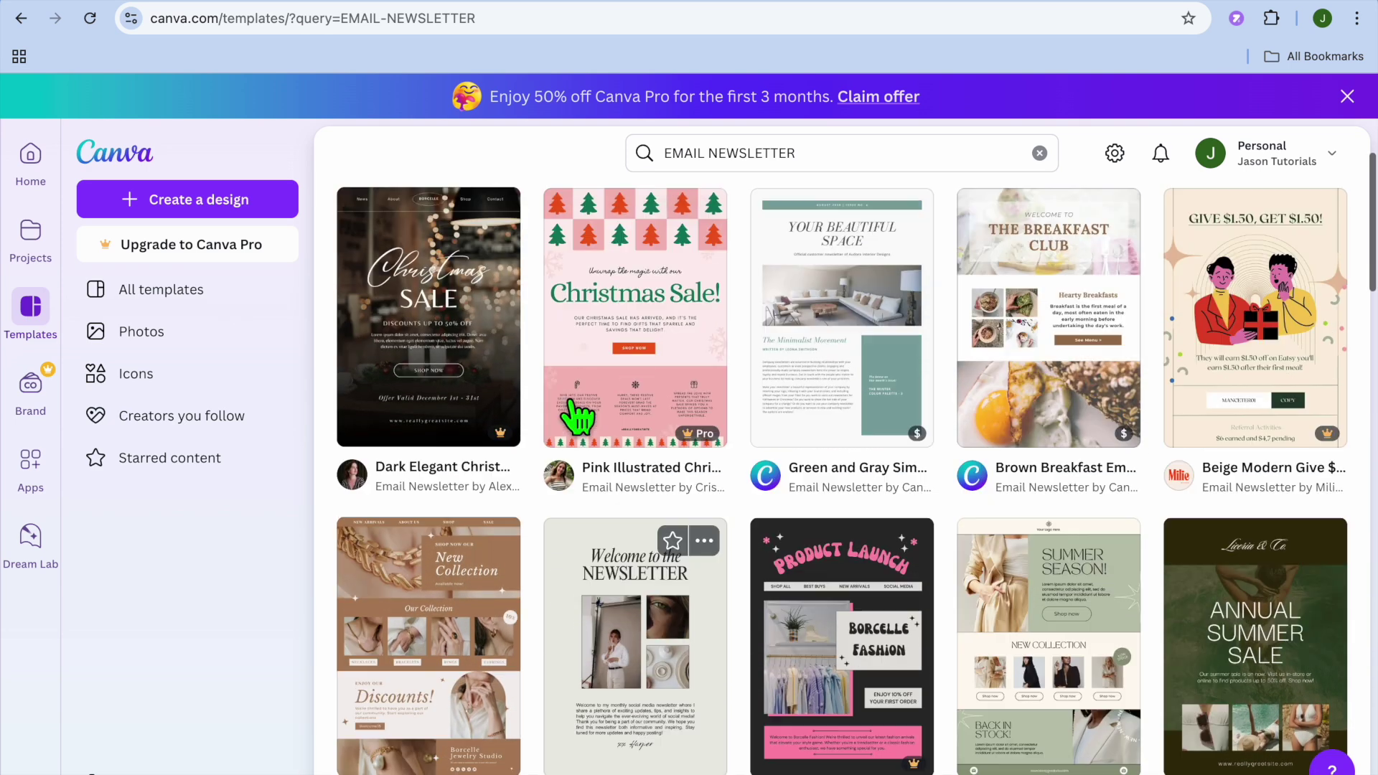
pyautogui.scroll(1, 578, 416)
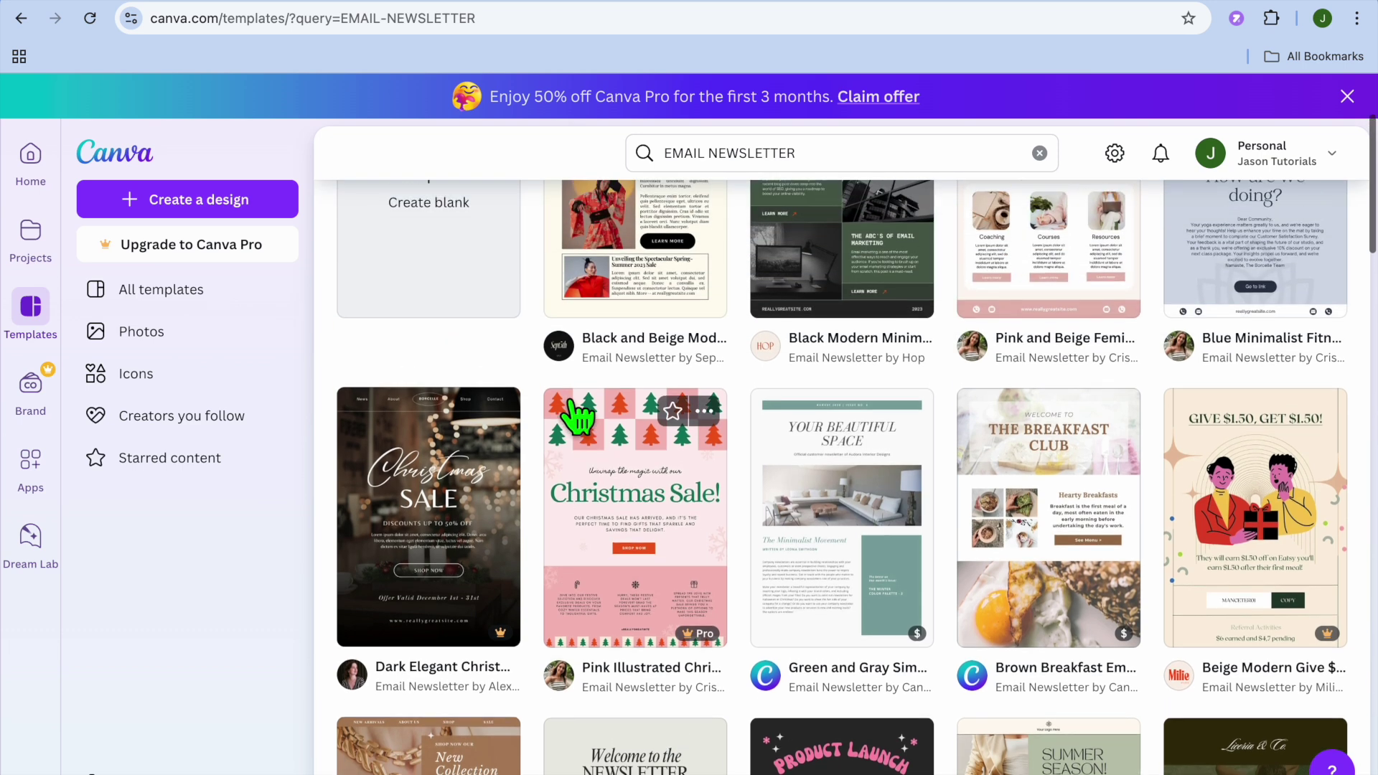
pyautogui.scroll(2, 578, 417)
pyautogui.scroll(2, 578, 416)
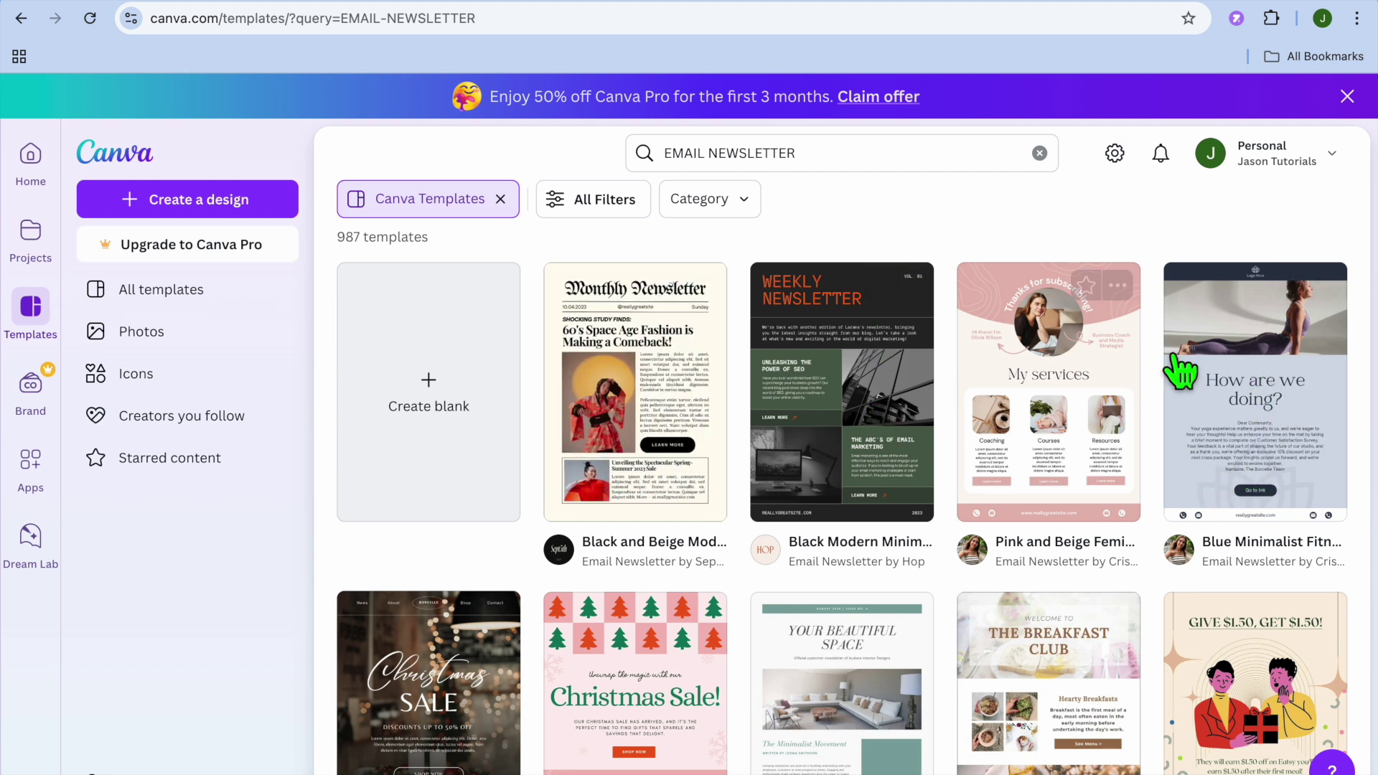
pyautogui.click(1255, 370)
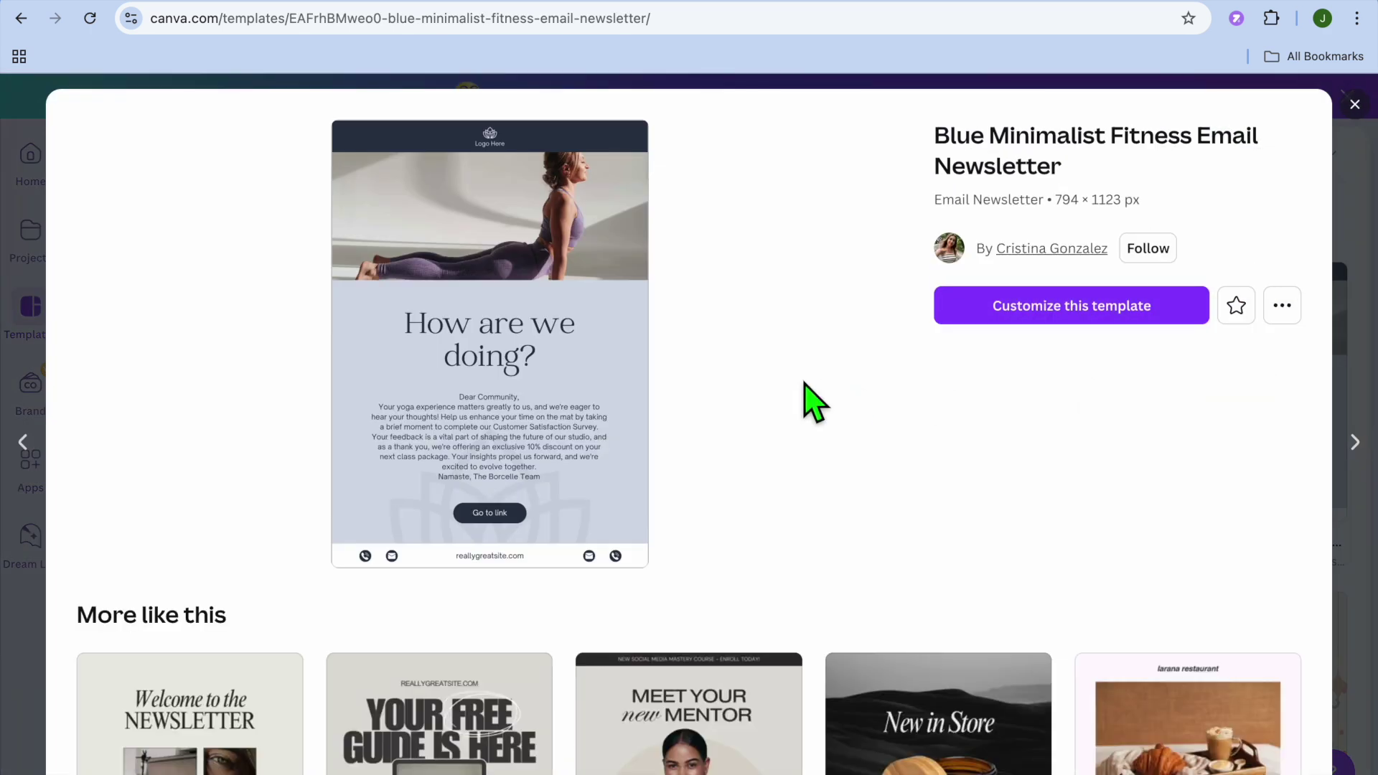
# Customize the Blue Minimalist Fitness template to open it as an editable design
pyautogui.click(1017, 316)
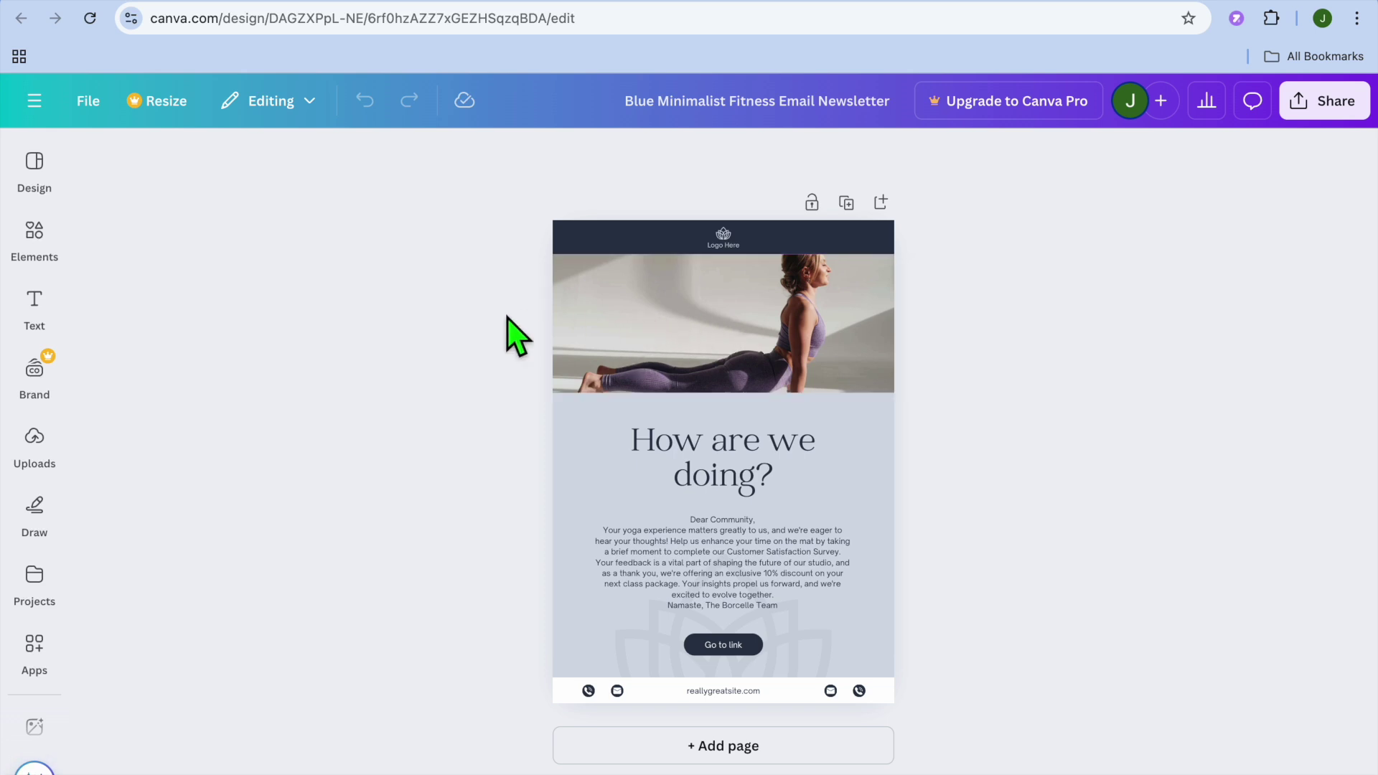
# Search Elements for 'YOGA' and drop the cross-legged meditation photo onto the header image
pyautogui.click(43, 307)
pyautogui.click(35, 234)
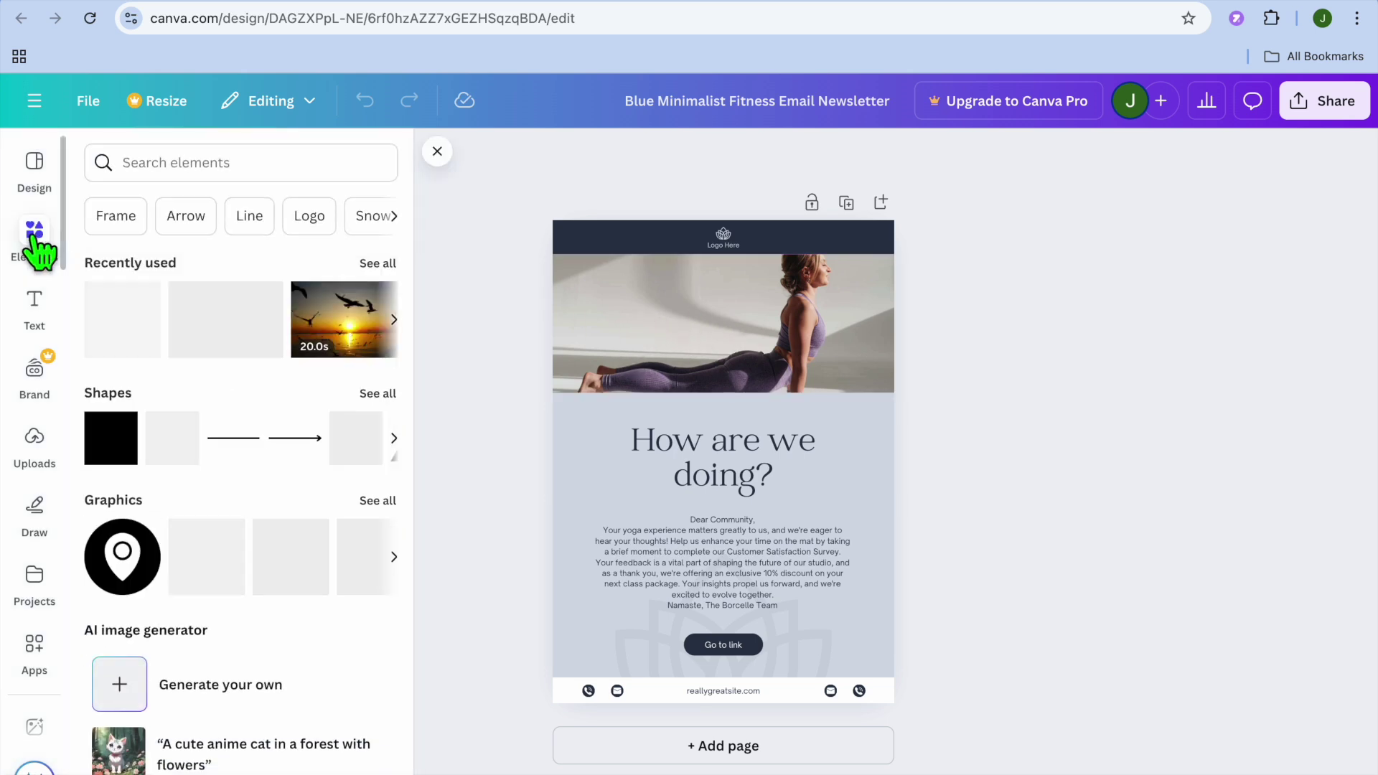
pyautogui.click(163, 172)
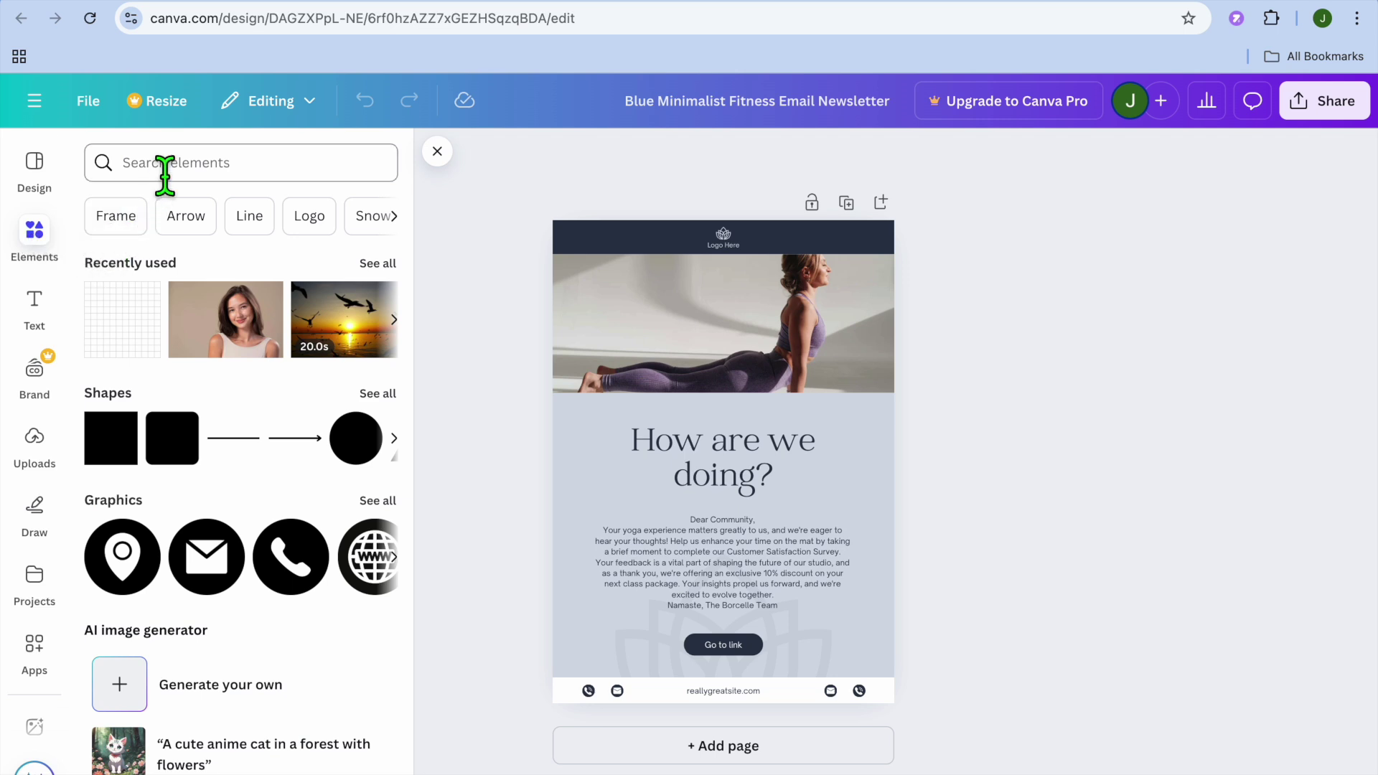
pyautogui.write('YOGA')
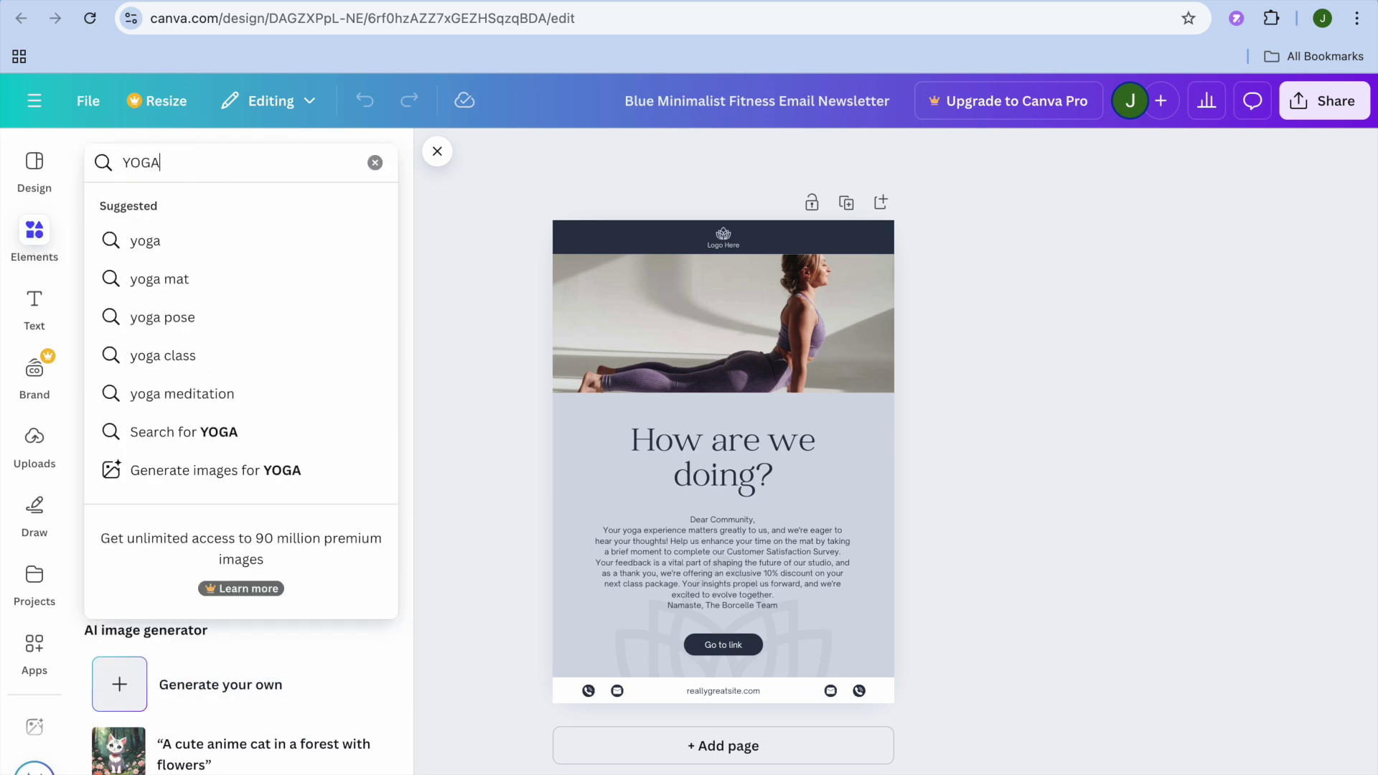
pyautogui.press('Return')
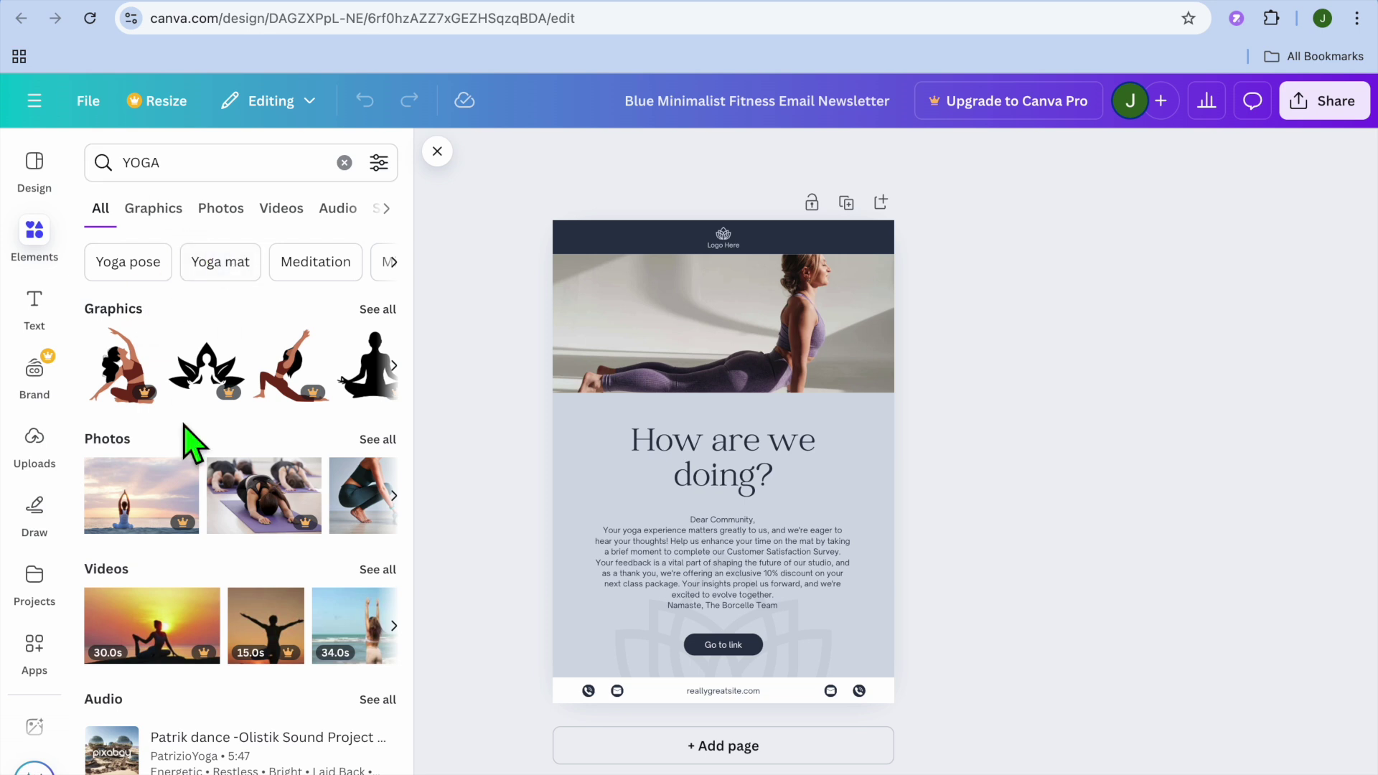
pyautogui.click(376, 440)
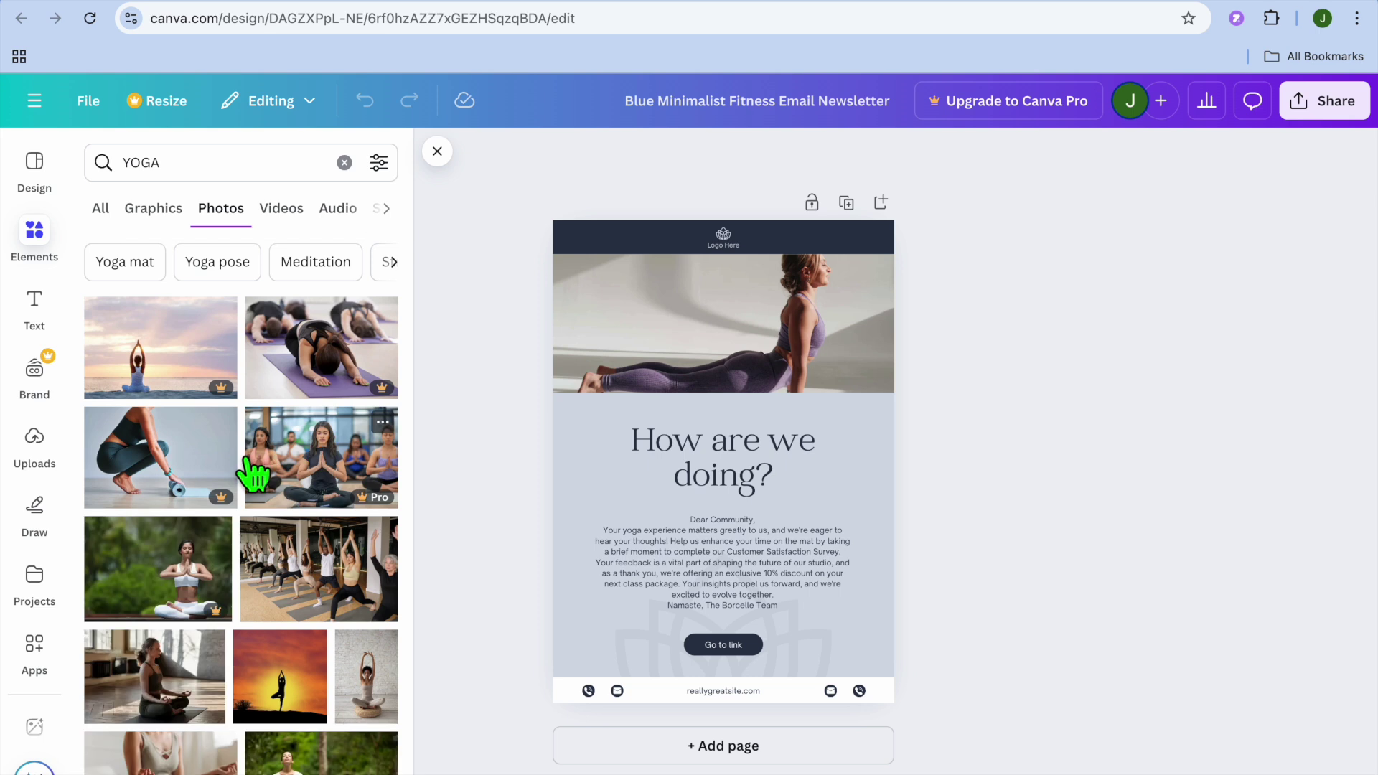
pyautogui.scroll(-5, 285, 630)
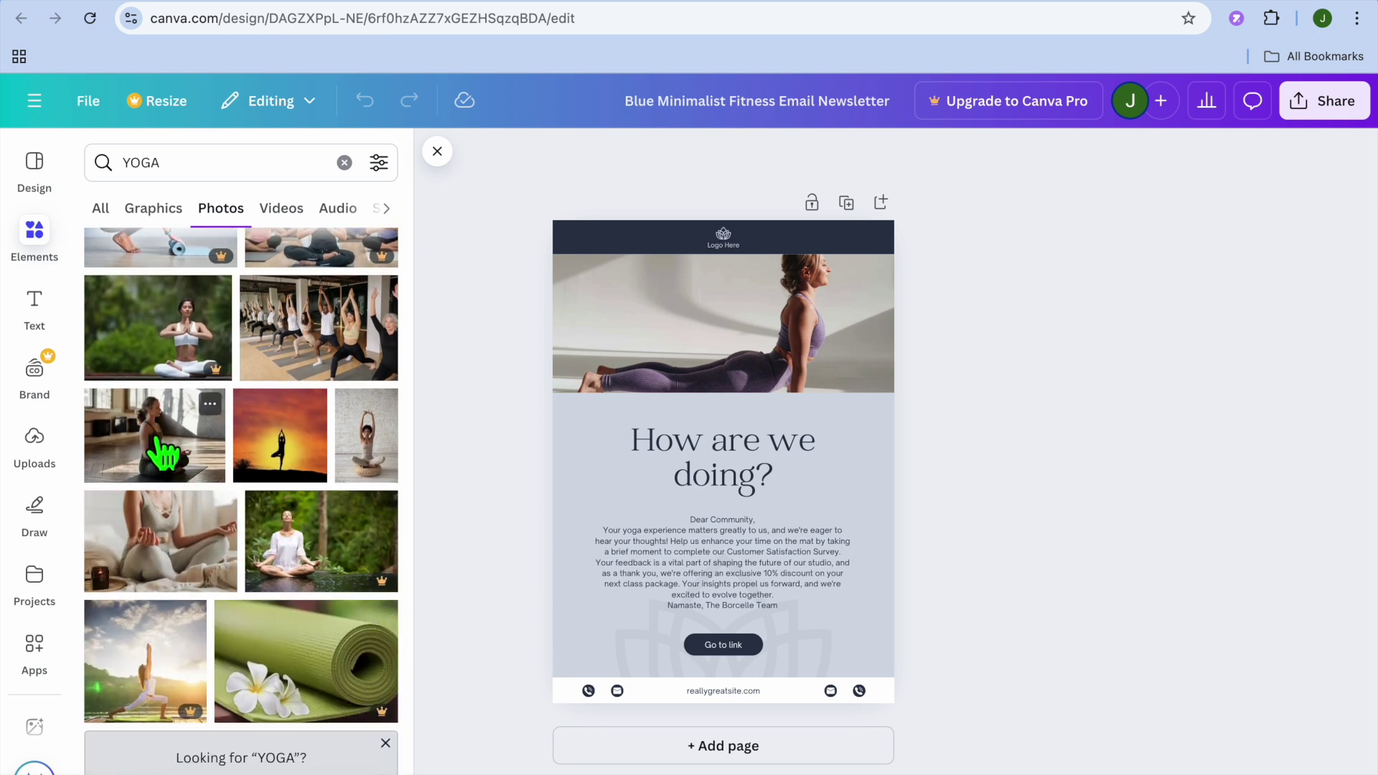
pyautogui.moveTo(138, 446); pyautogui.dragTo(661, 358)
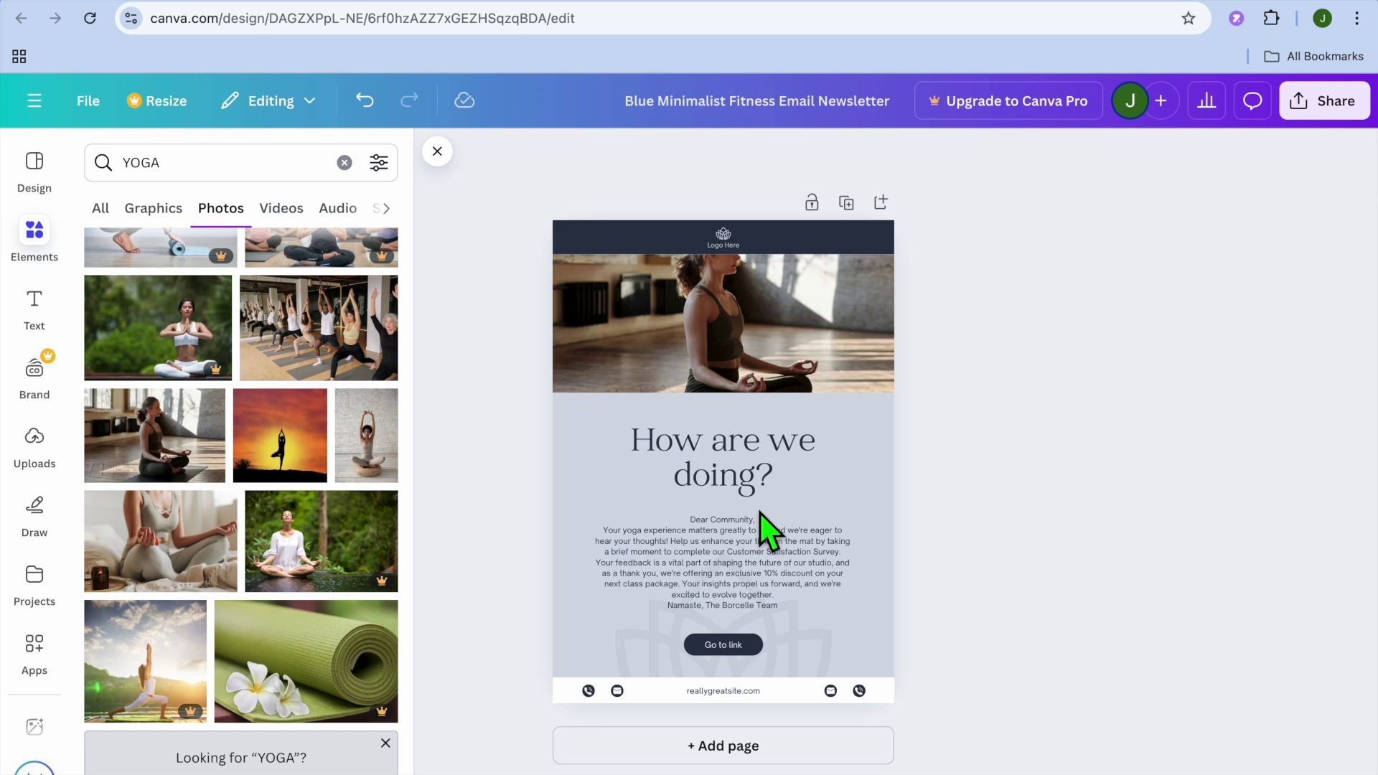
pyautogui.click(784, 341)
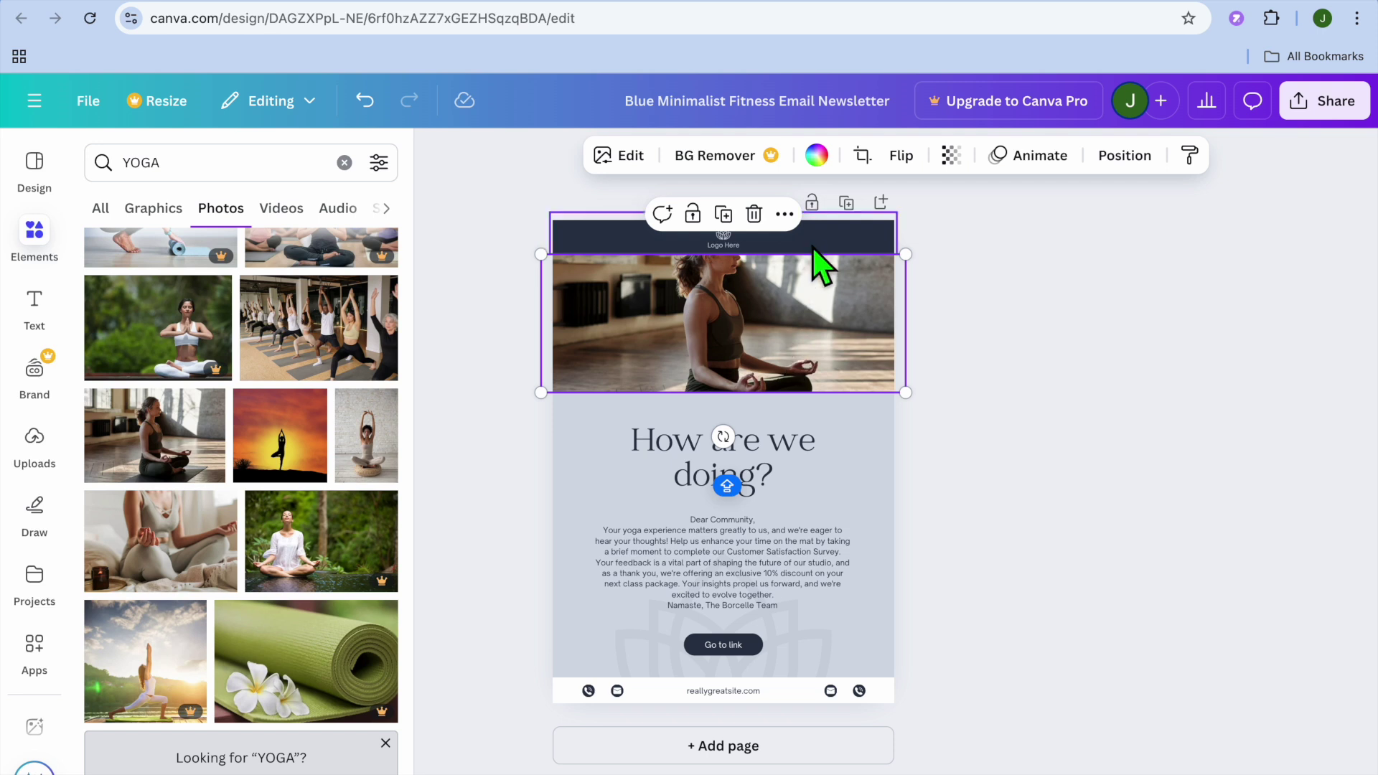
pyautogui.click(785, 214)
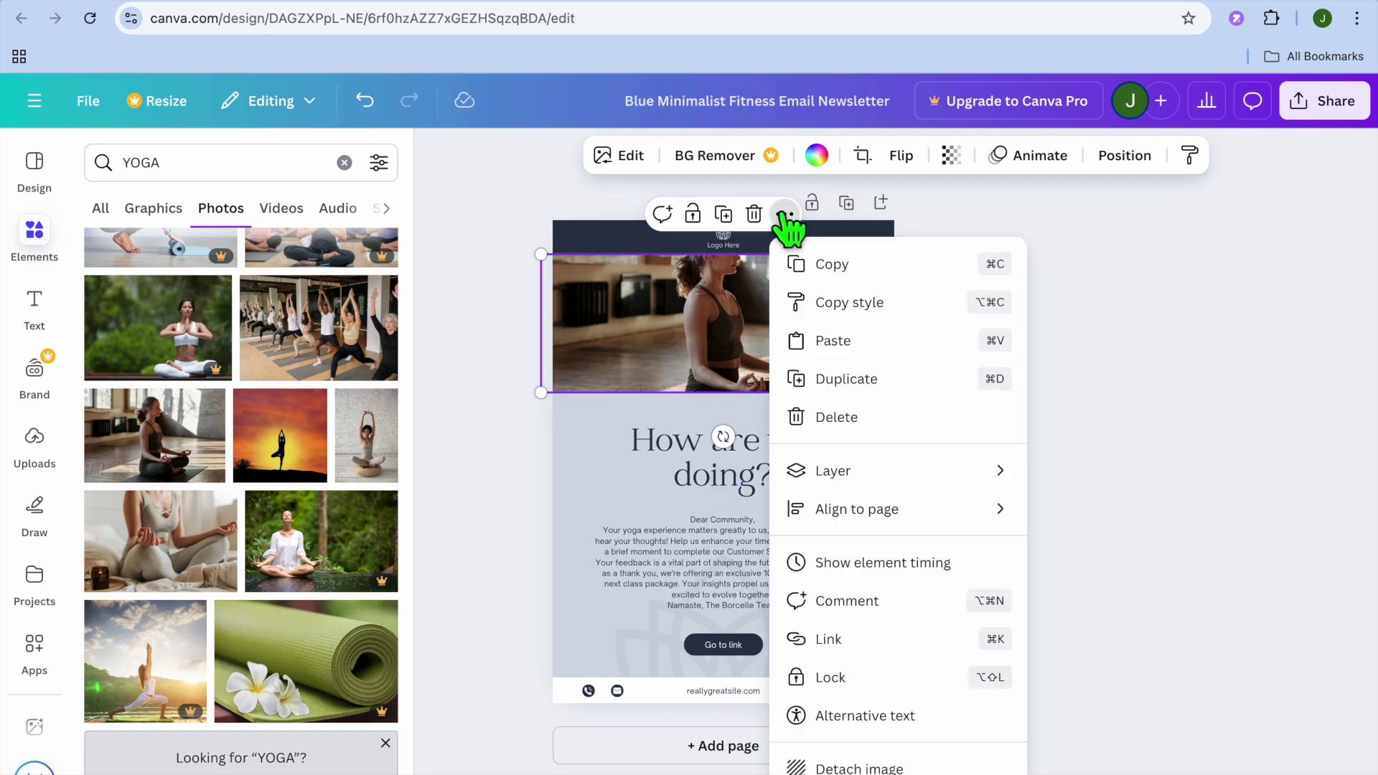
pyautogui.click(850, 641)
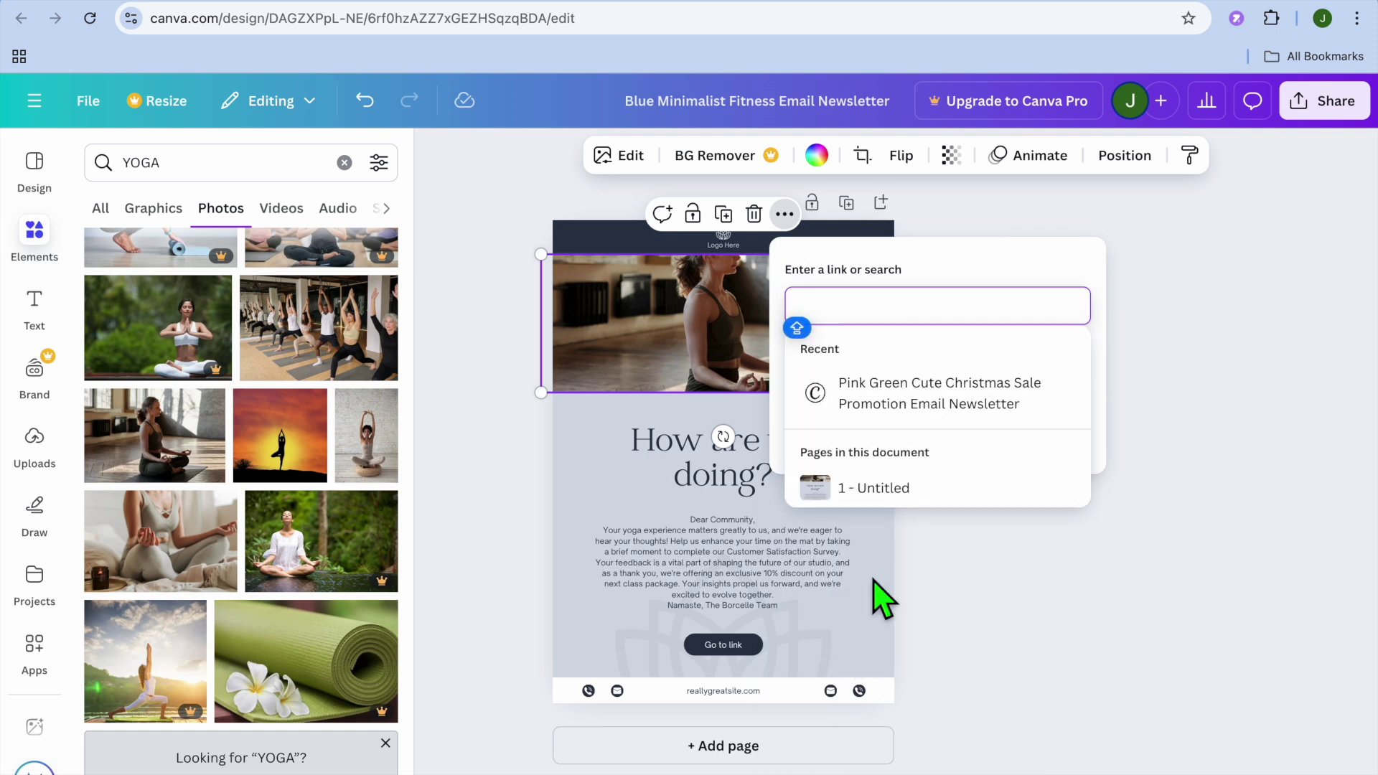
pyautogui.rightClick(884, 318)
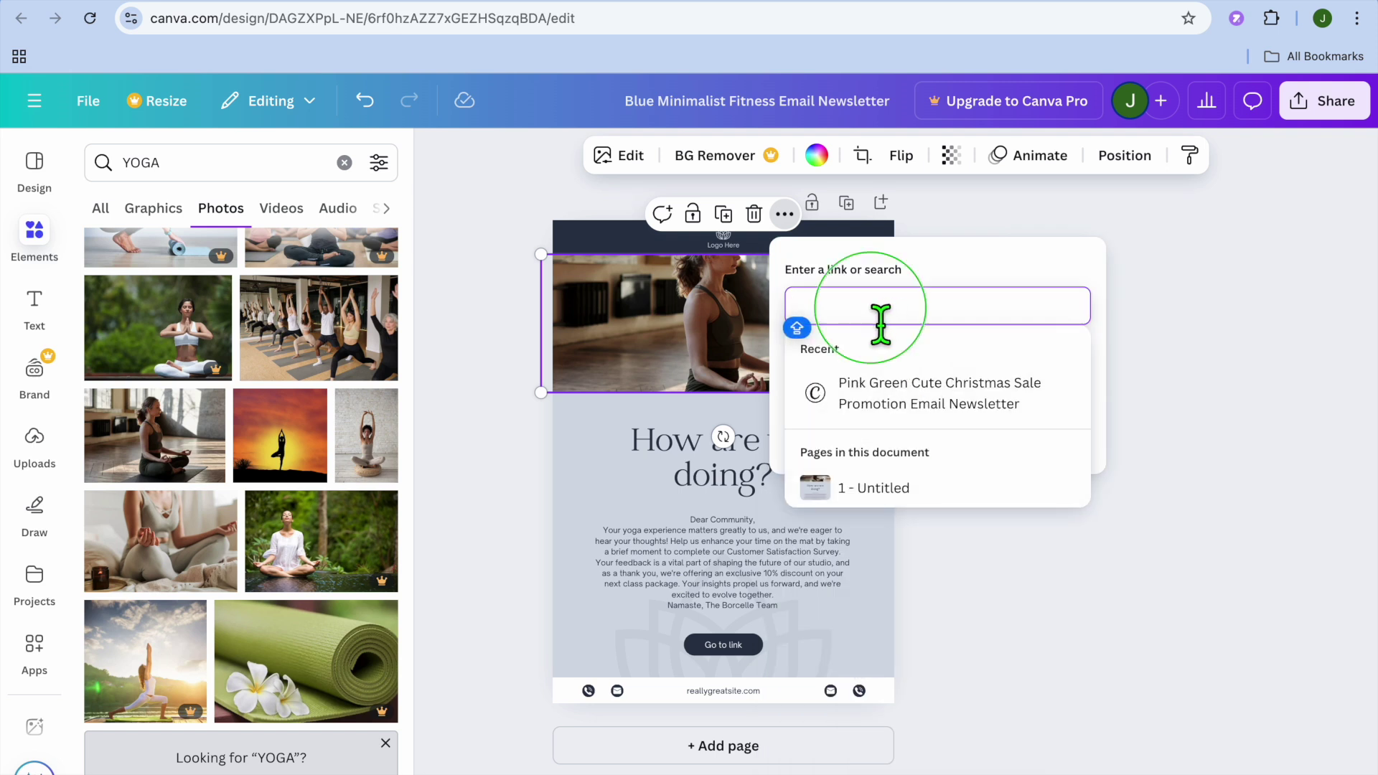
pyautogui.click(906, 439)
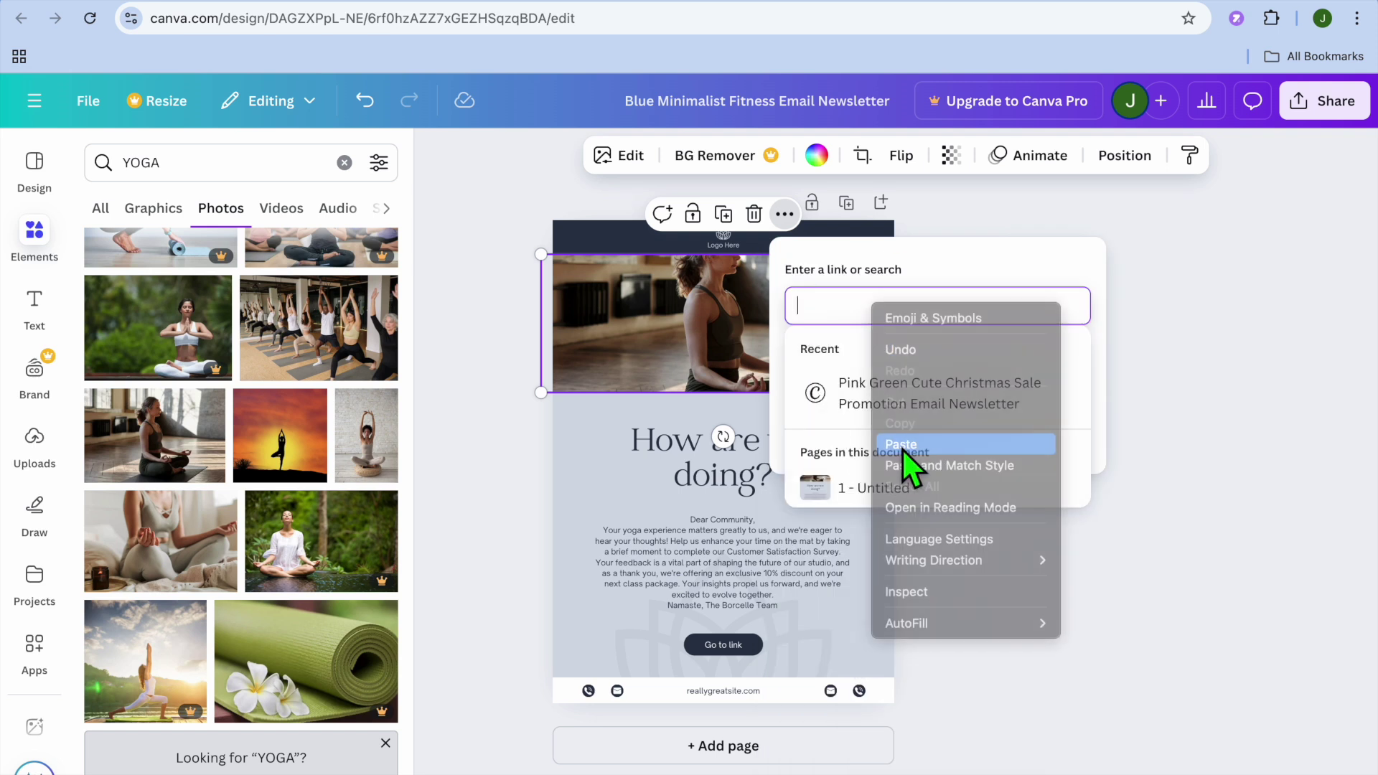
pyautogui.click(1046, 435)
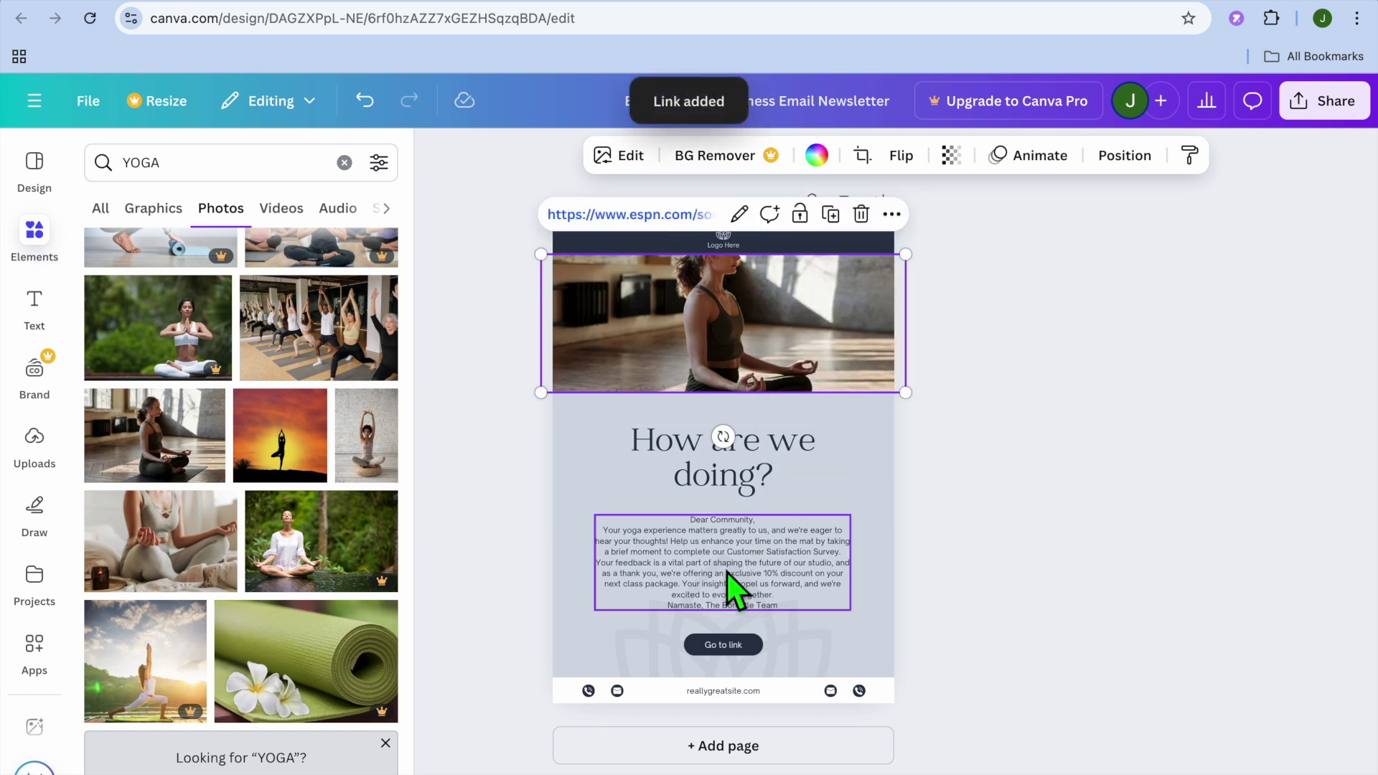
pyautogui.click(740, 672)
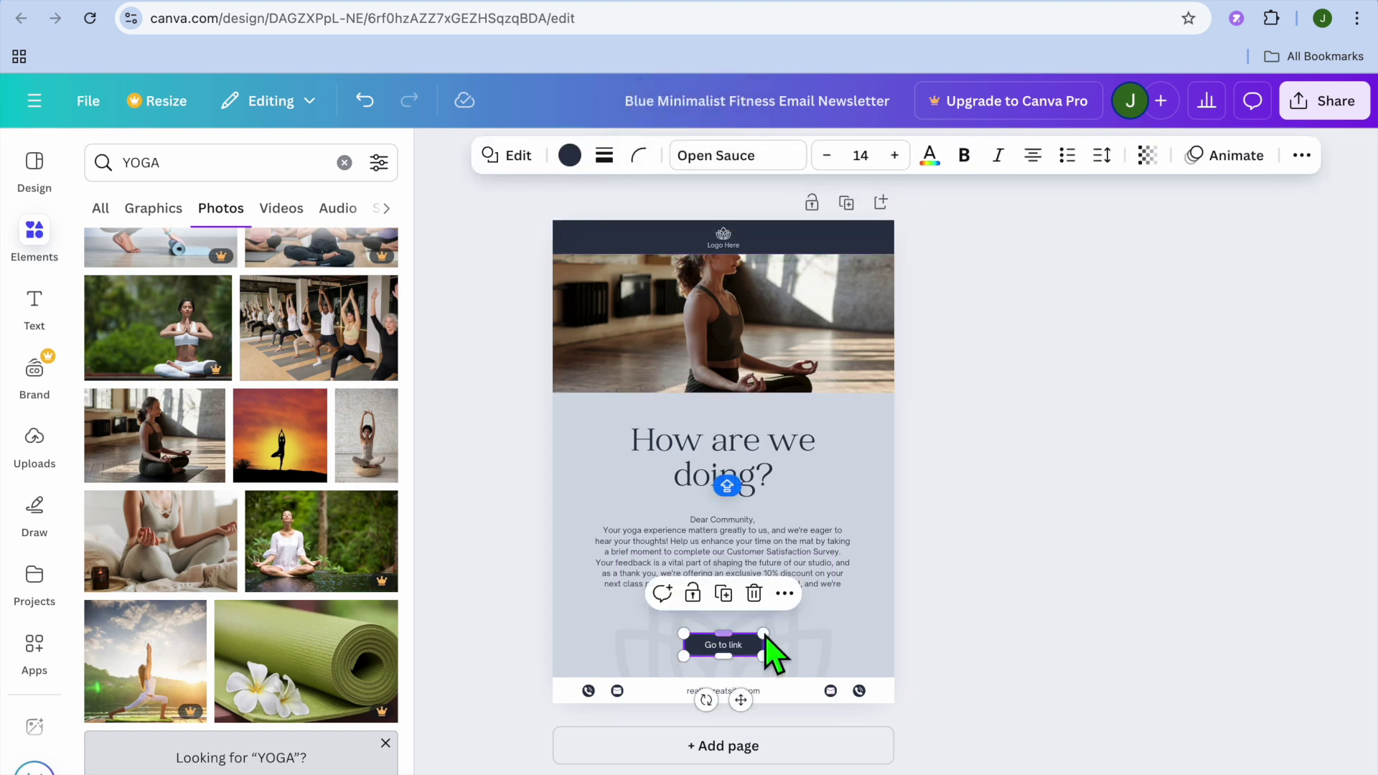
pyautogui.click(785, 593)
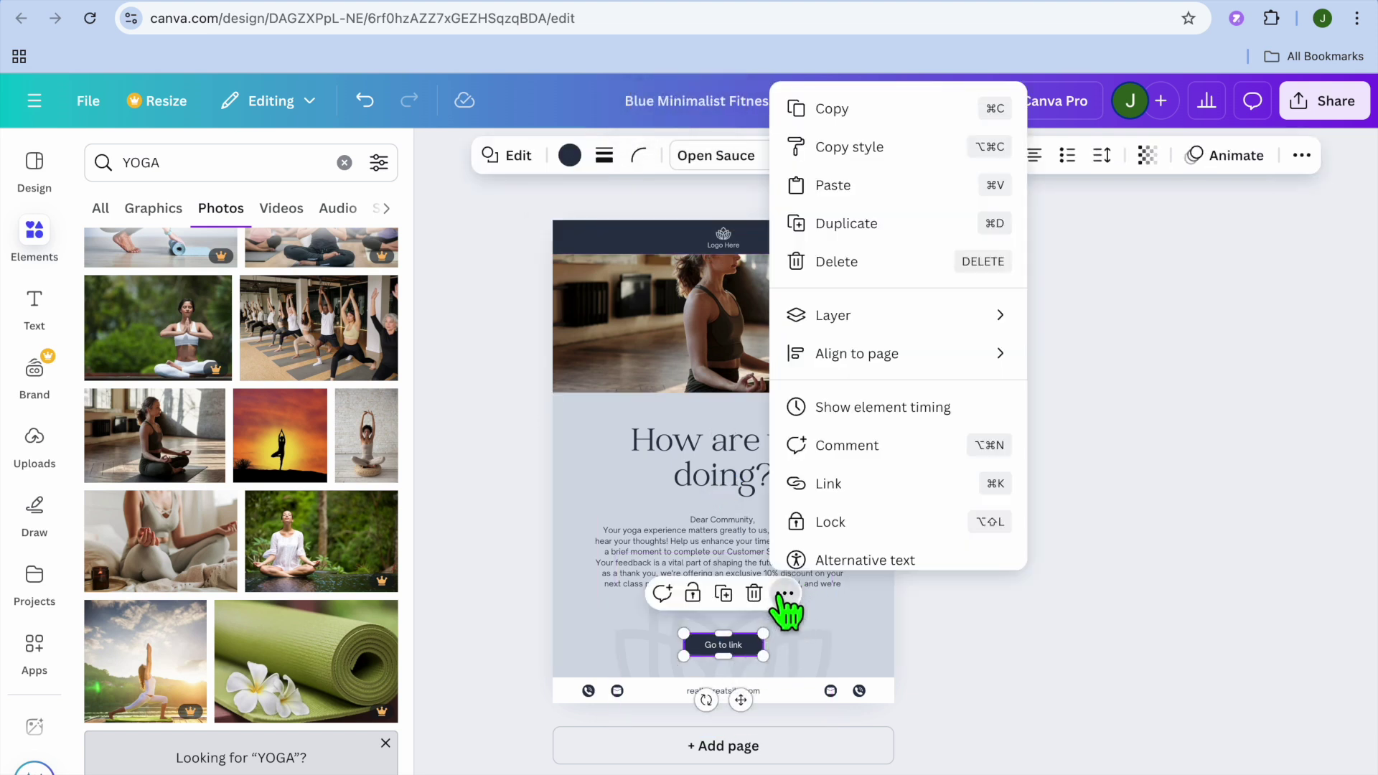
pyautogui.click(849, 490)
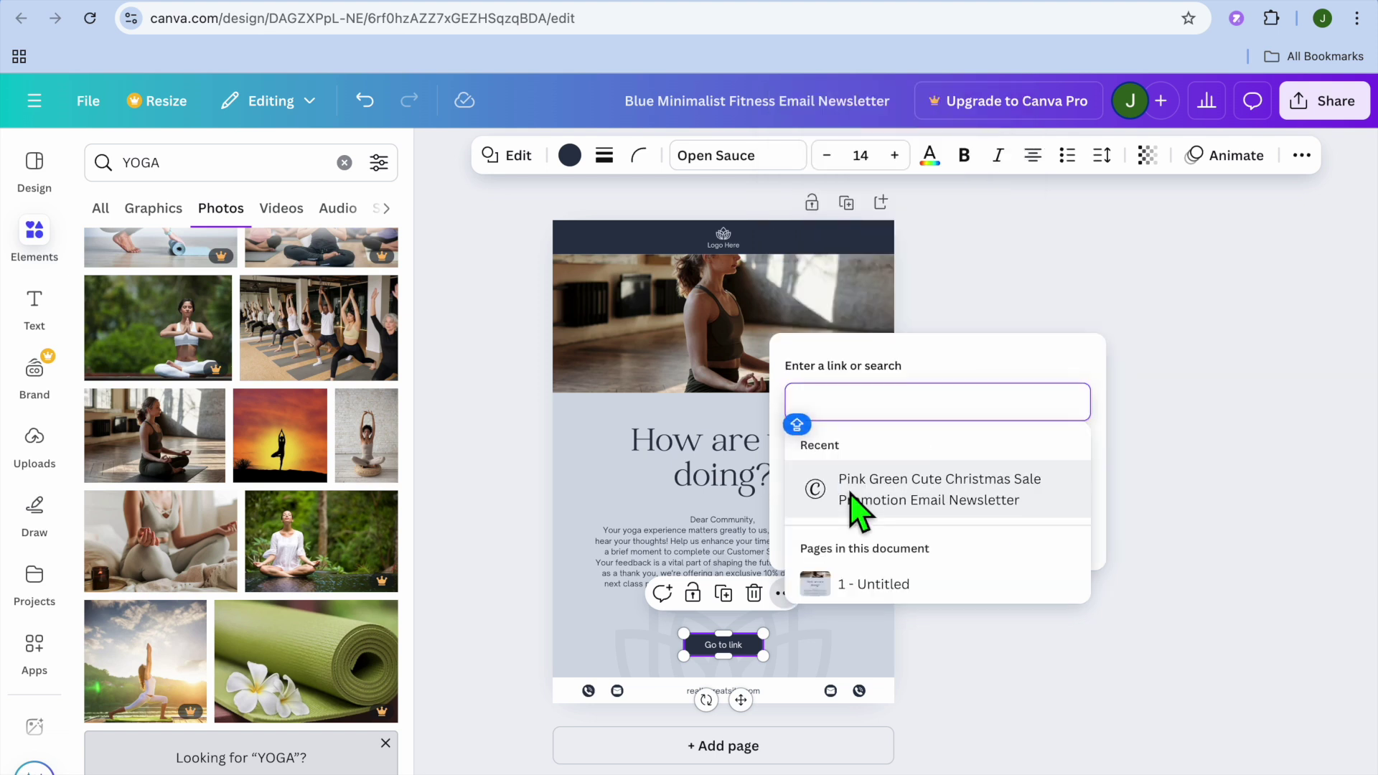
pyautogui.rightClick(894, 422)
pyautogui.click(931, 549)
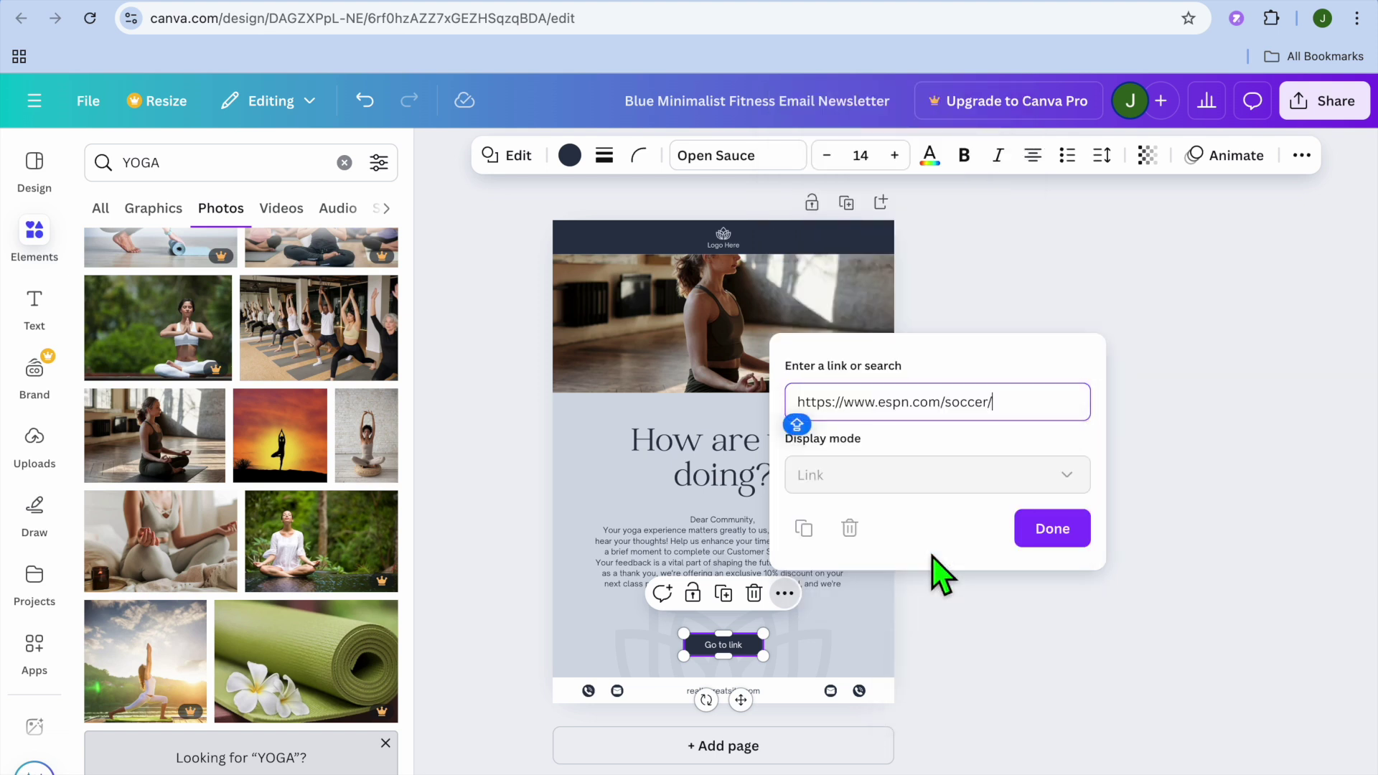
pyautogui.click(1048, 538)
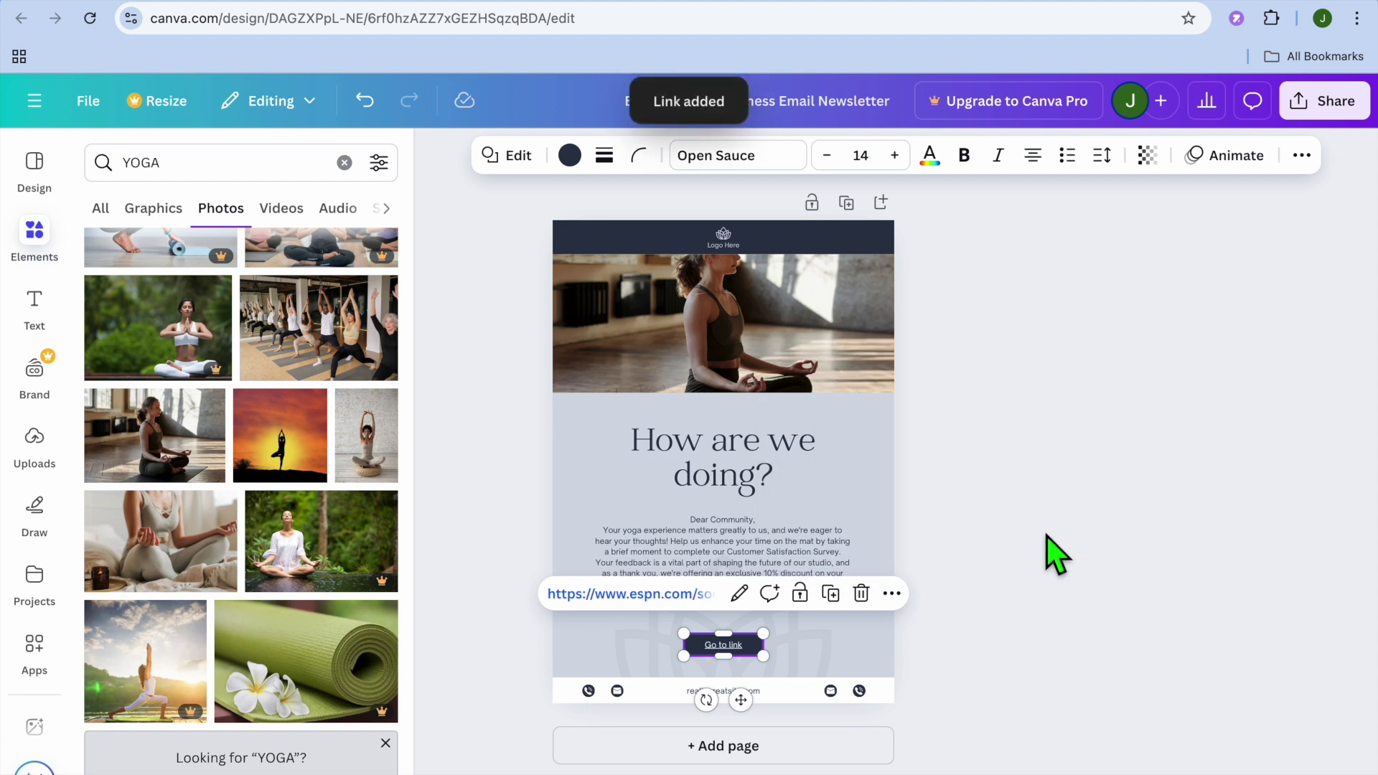
pyautogui.click(863, 653)
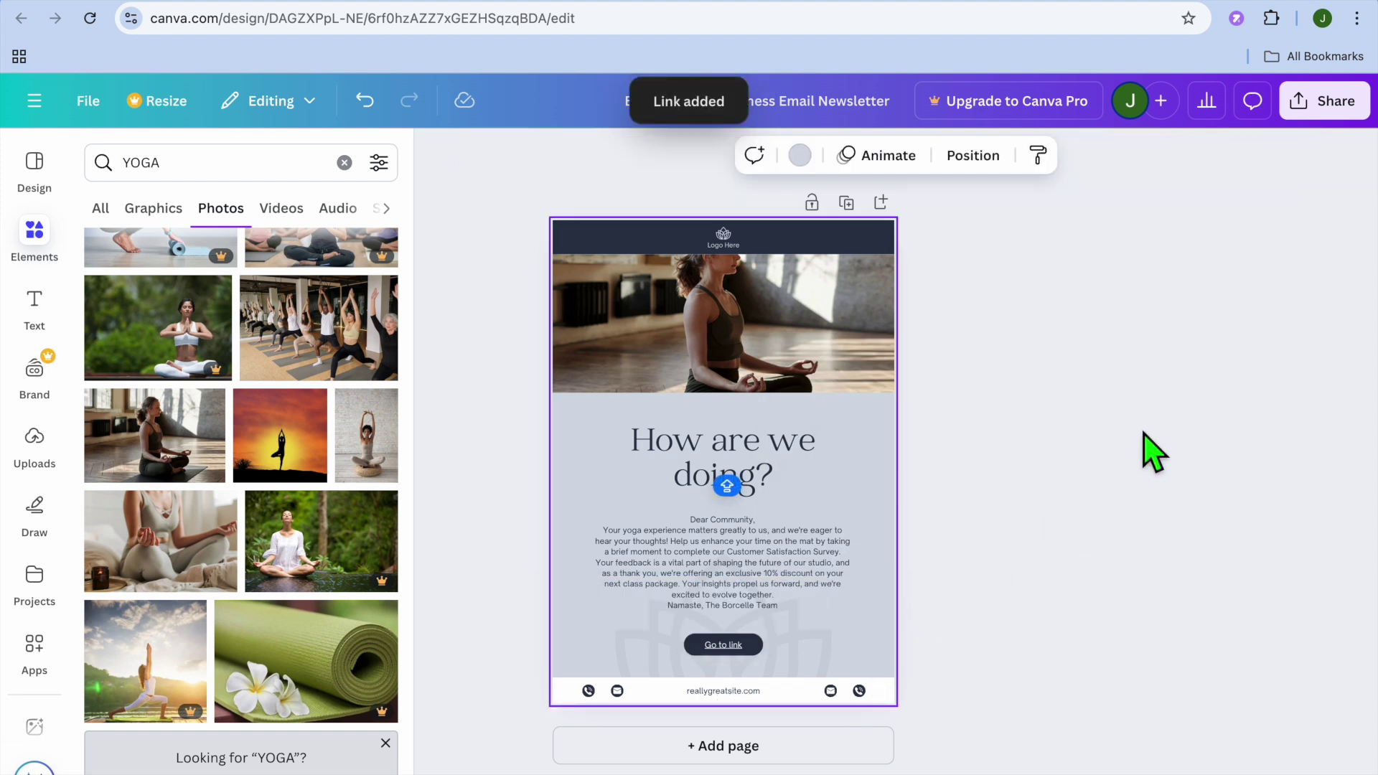
# Download the newsletter from Share as a PDF Standard file (592 KB)
pyautogui.click(1334, 126)
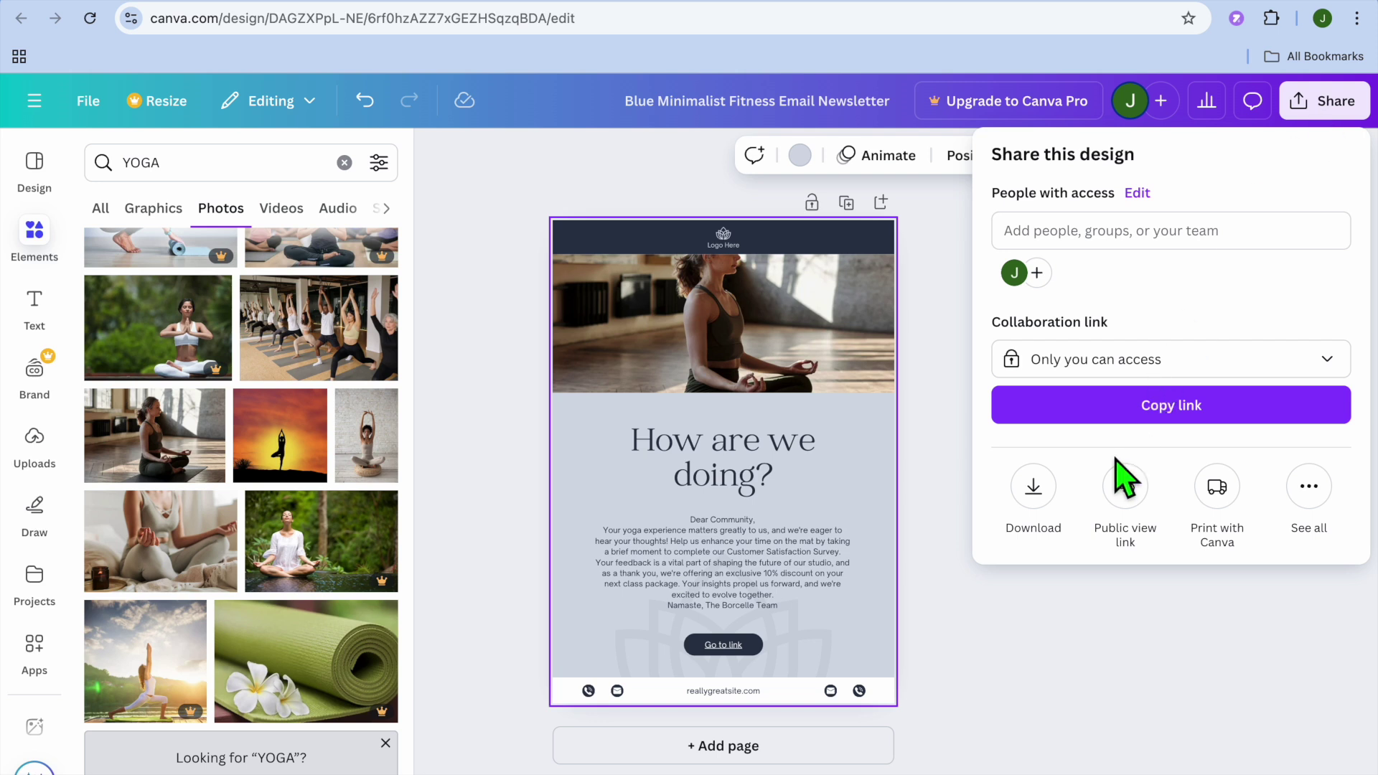
pyautogui.click(1044, 507)
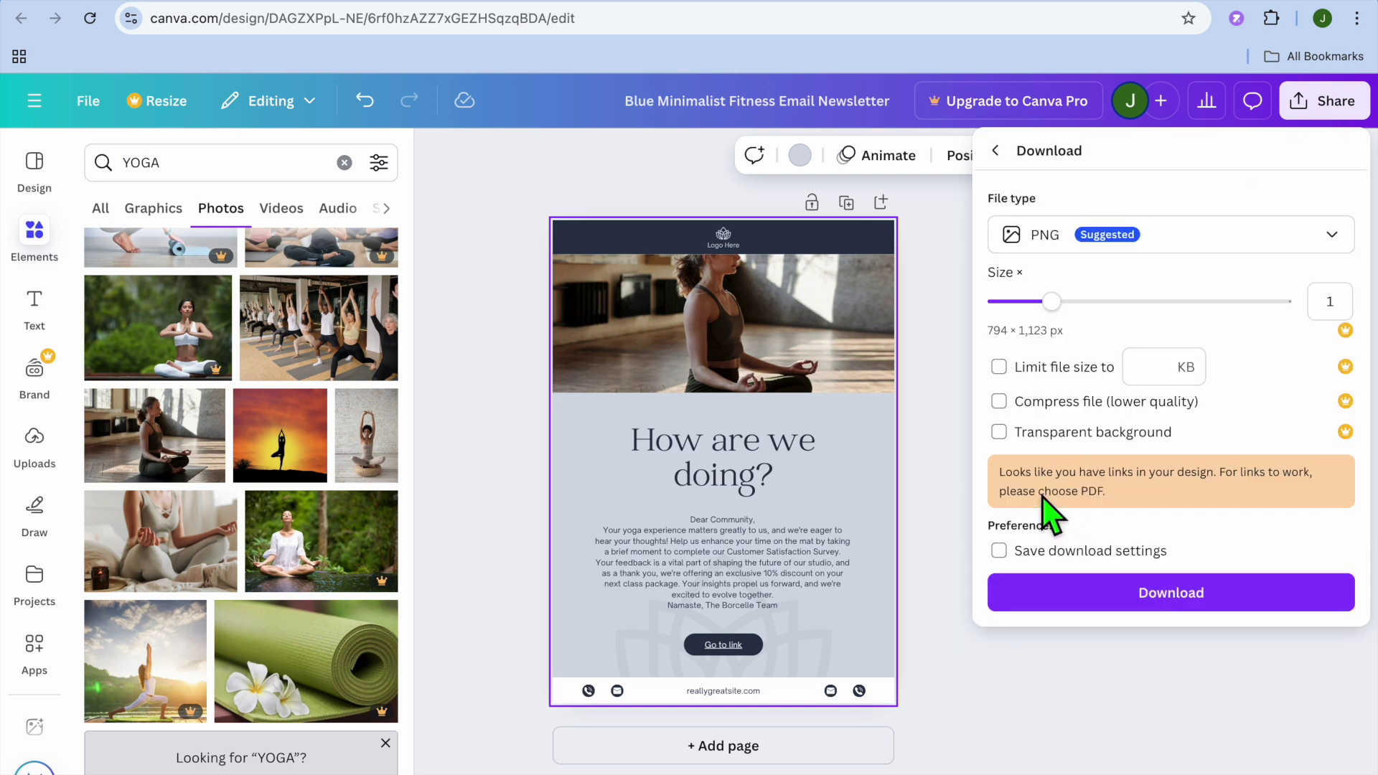
pyautogui.click(1281, 239)
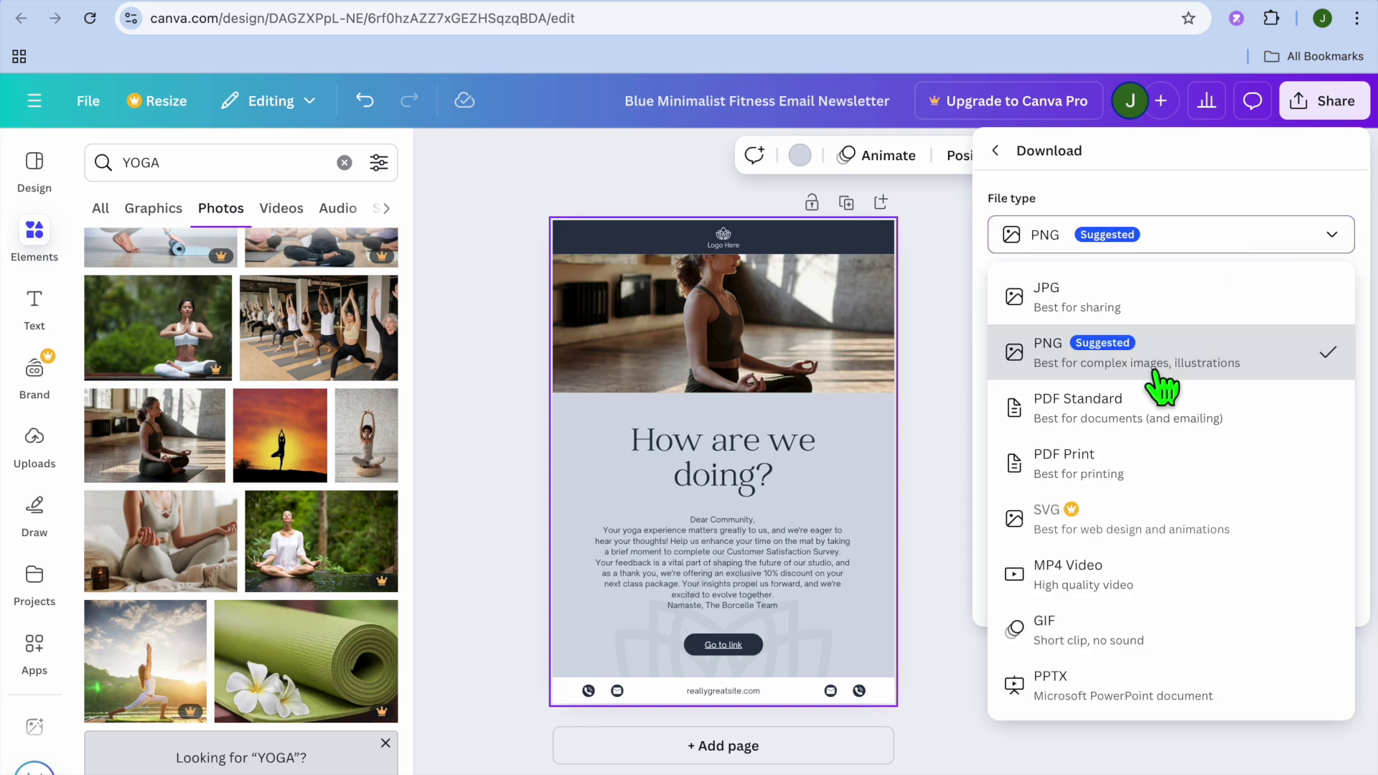
pyautogui.click(1144, 420)
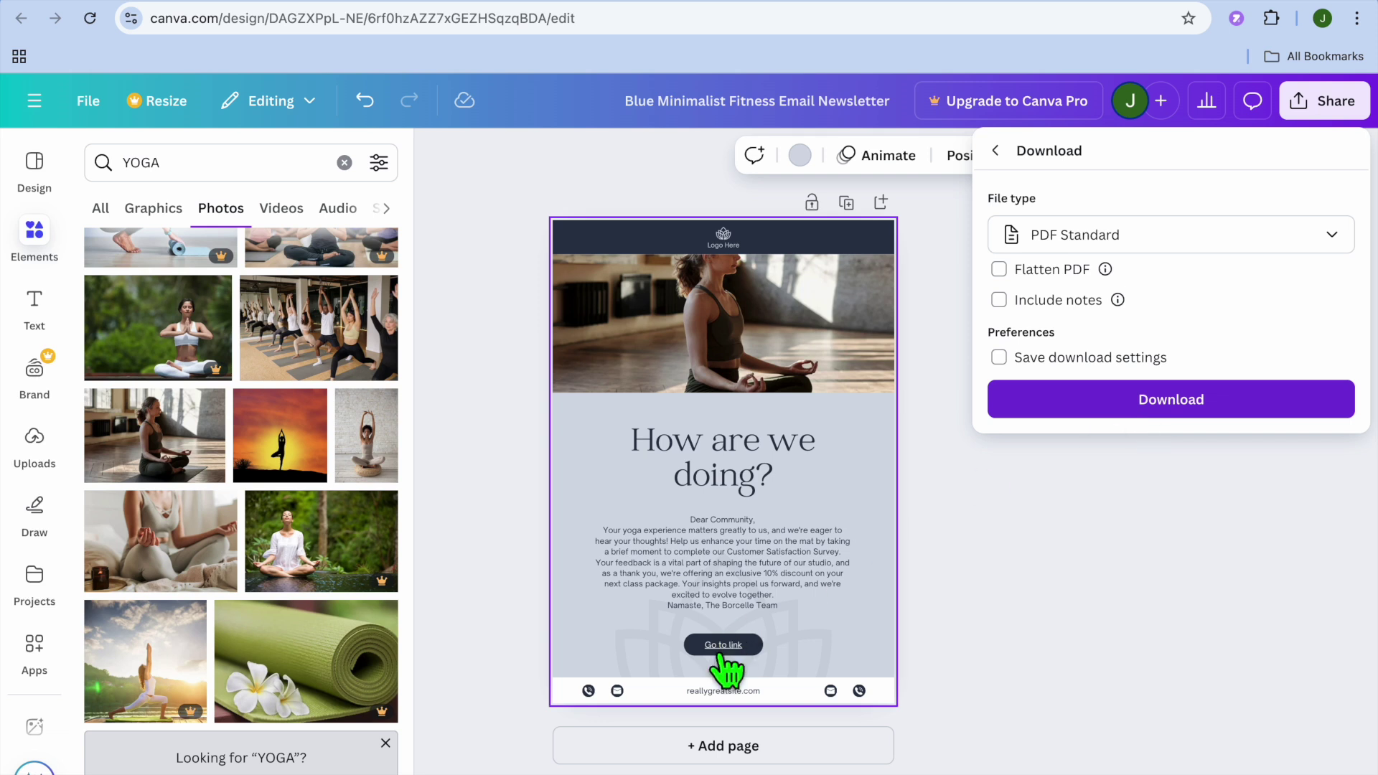
pyautogui.click(1138, 406)
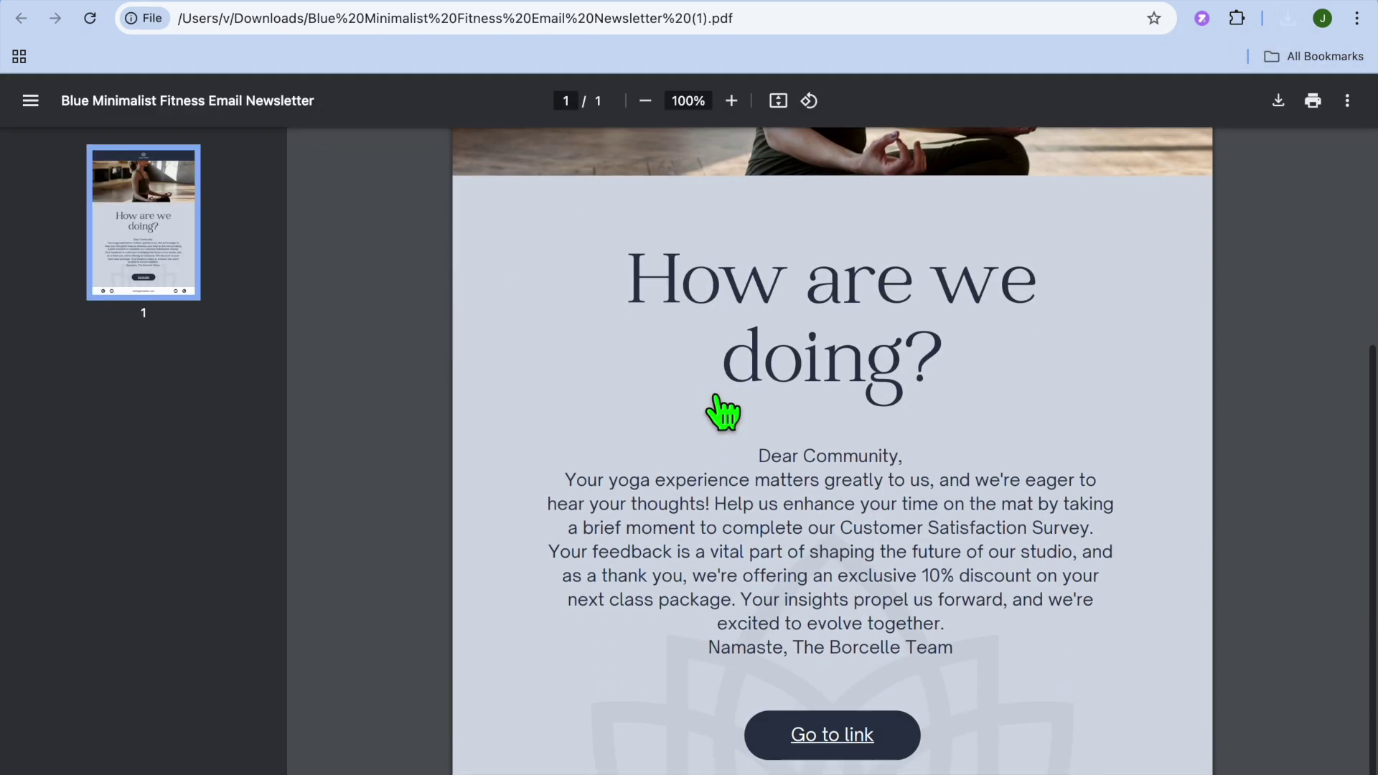
# Confirm the PDF's 'Go to link' button opens espn.com/soccer, then return to Canva
pyautogui.scroll(3, 725, 406)
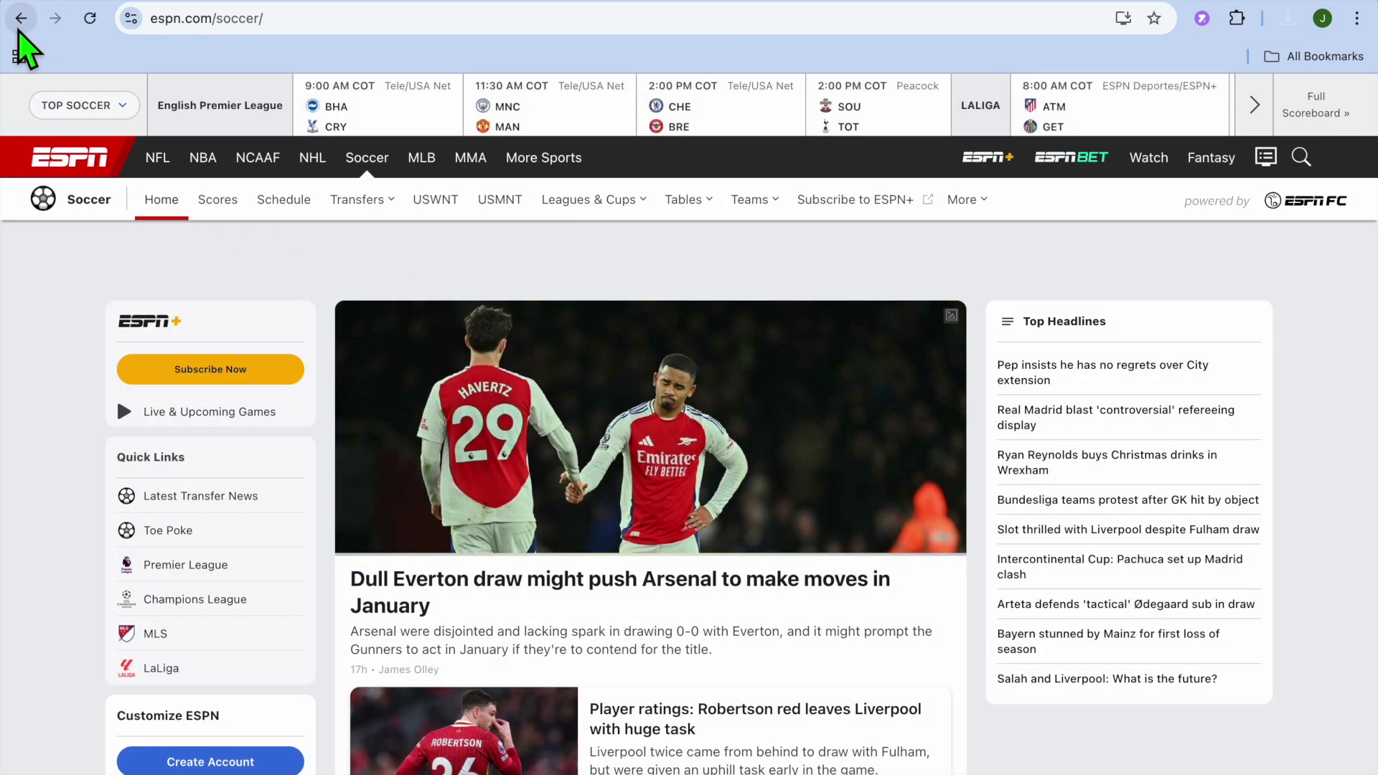
pyautogui.click(21, 18)
pyautogui.scroll(-5, 776, 544)
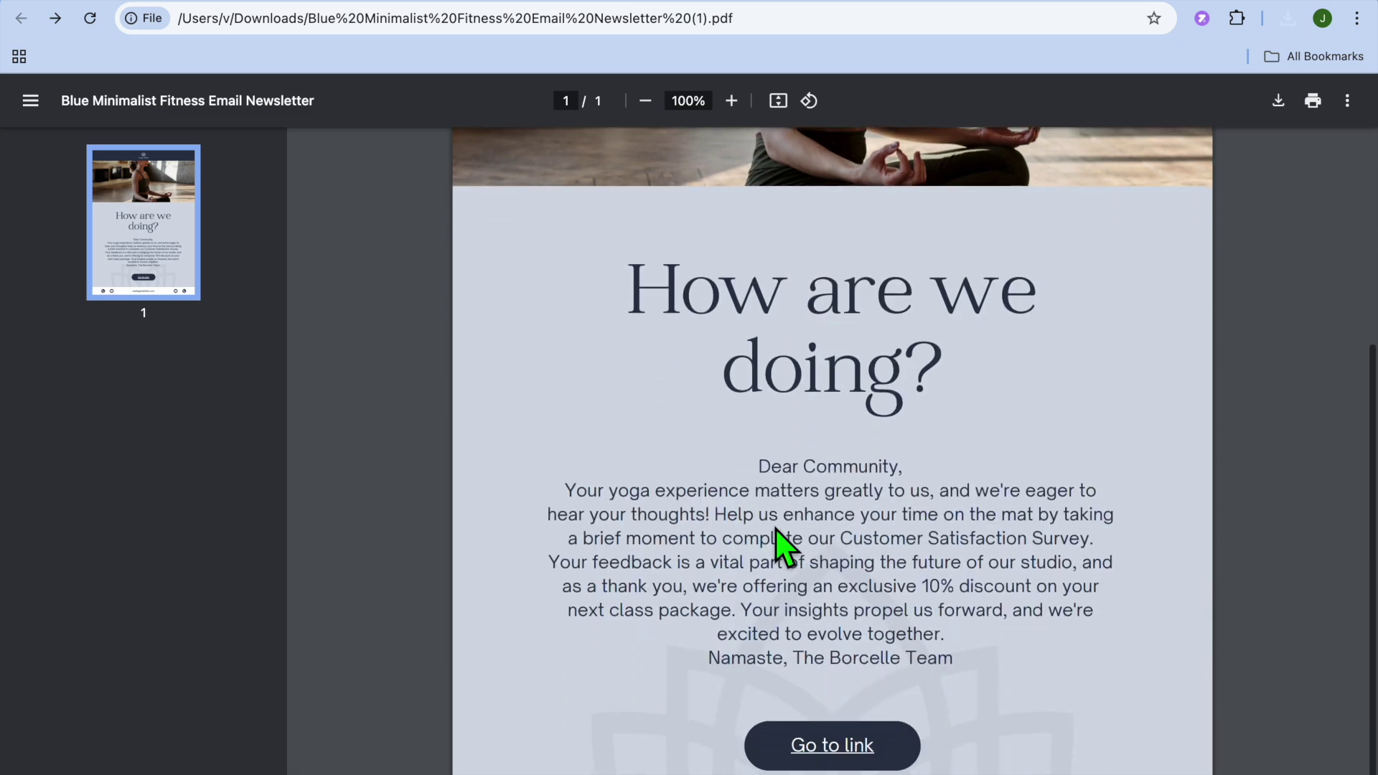
pyautogui.click(853, 682)
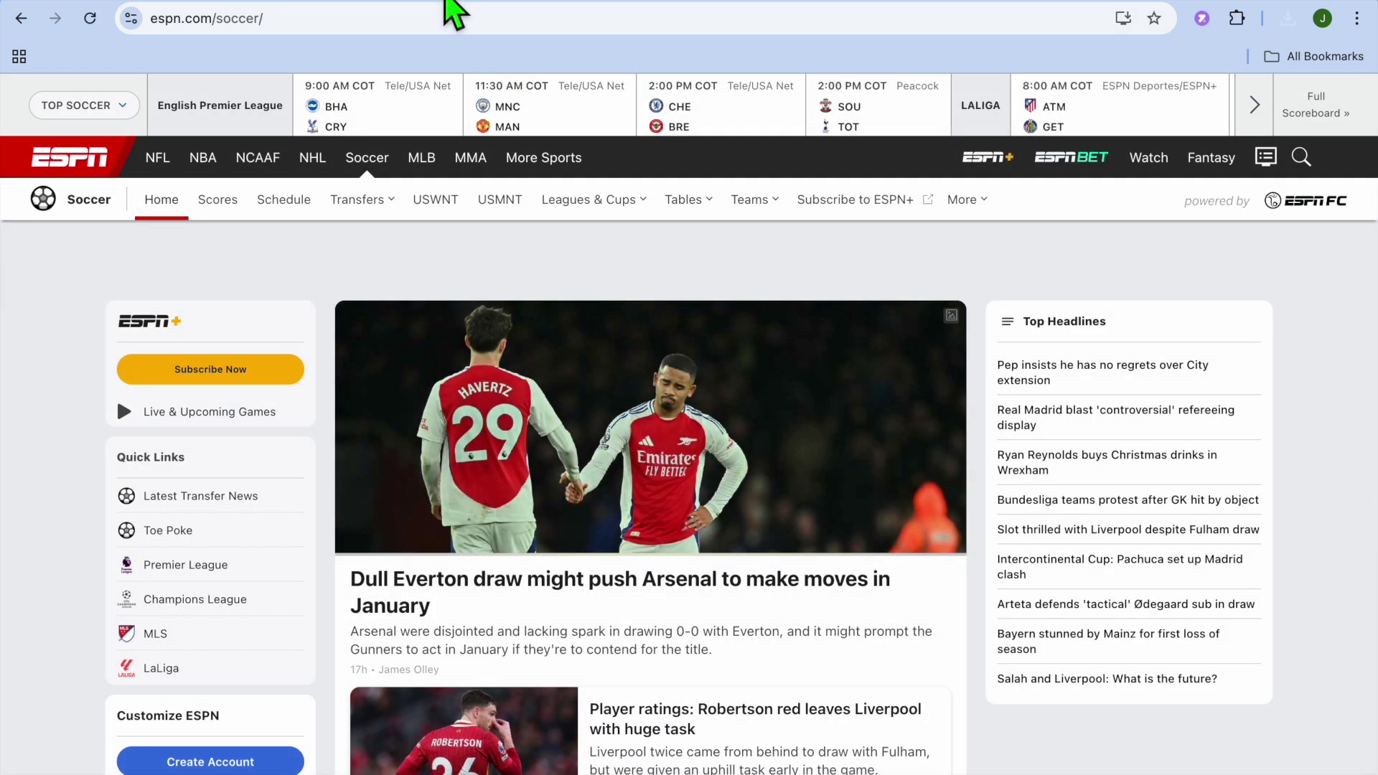
pyautogui.click(453, 10)
pyautogui.click(1242, 244)
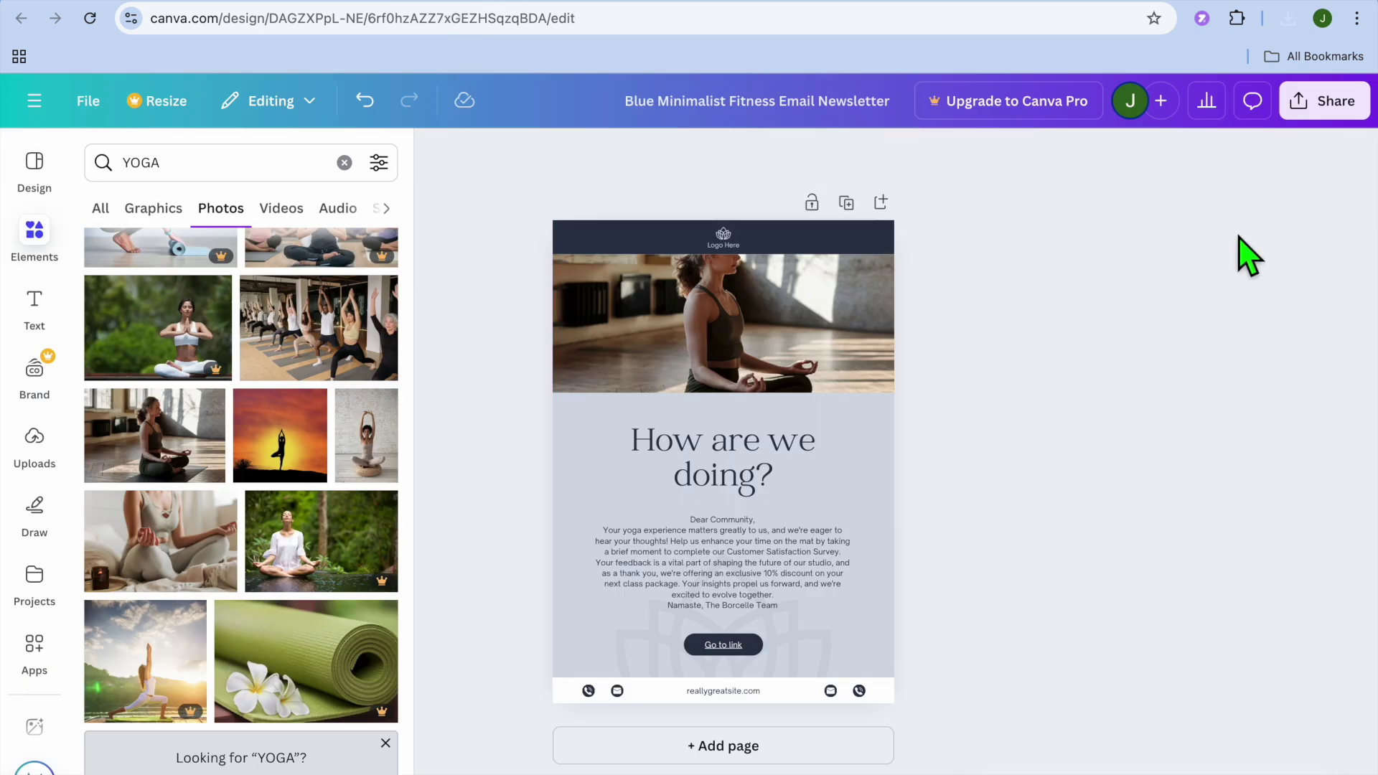
# Generate the newsletter's Embed link under Share and copy its HTML embed code
pyautogui.click(1305, 120)
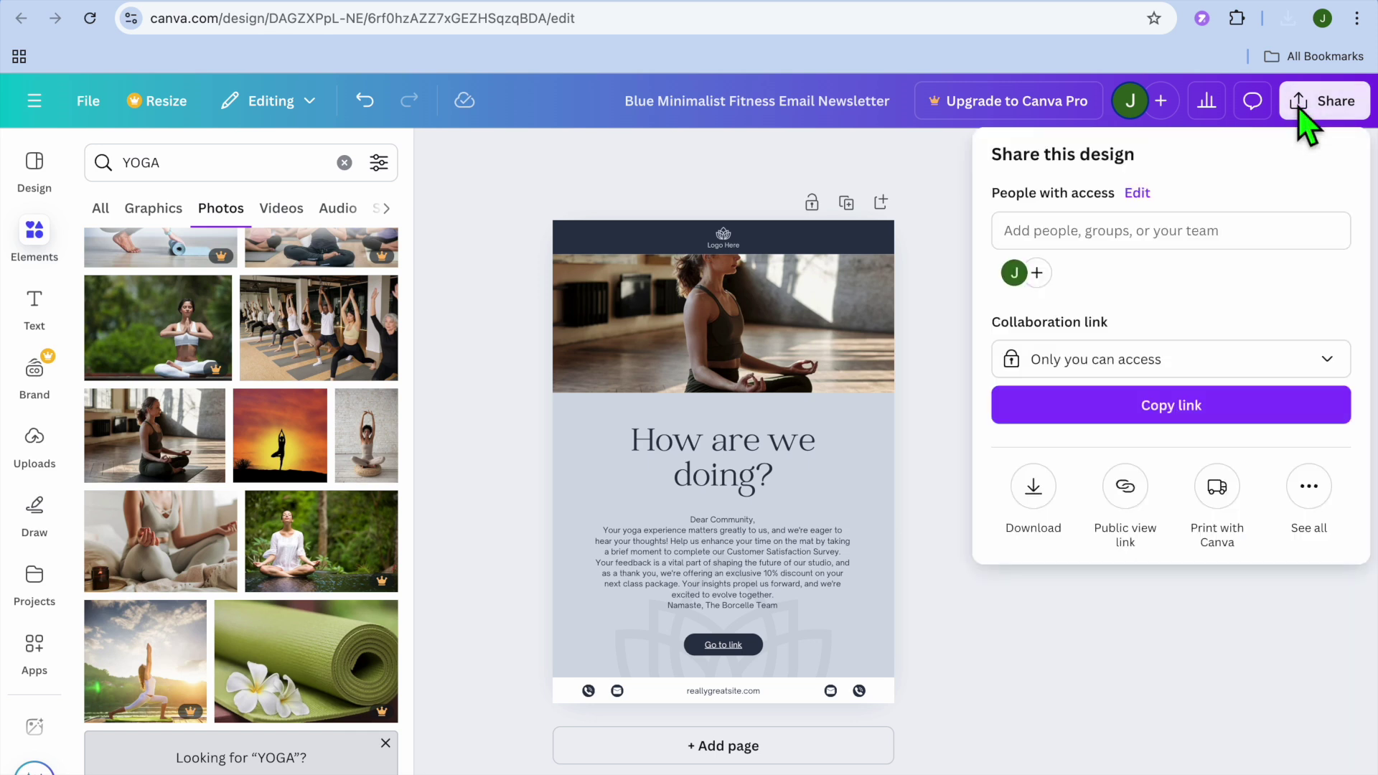
pyautogui.click(1309, 488)
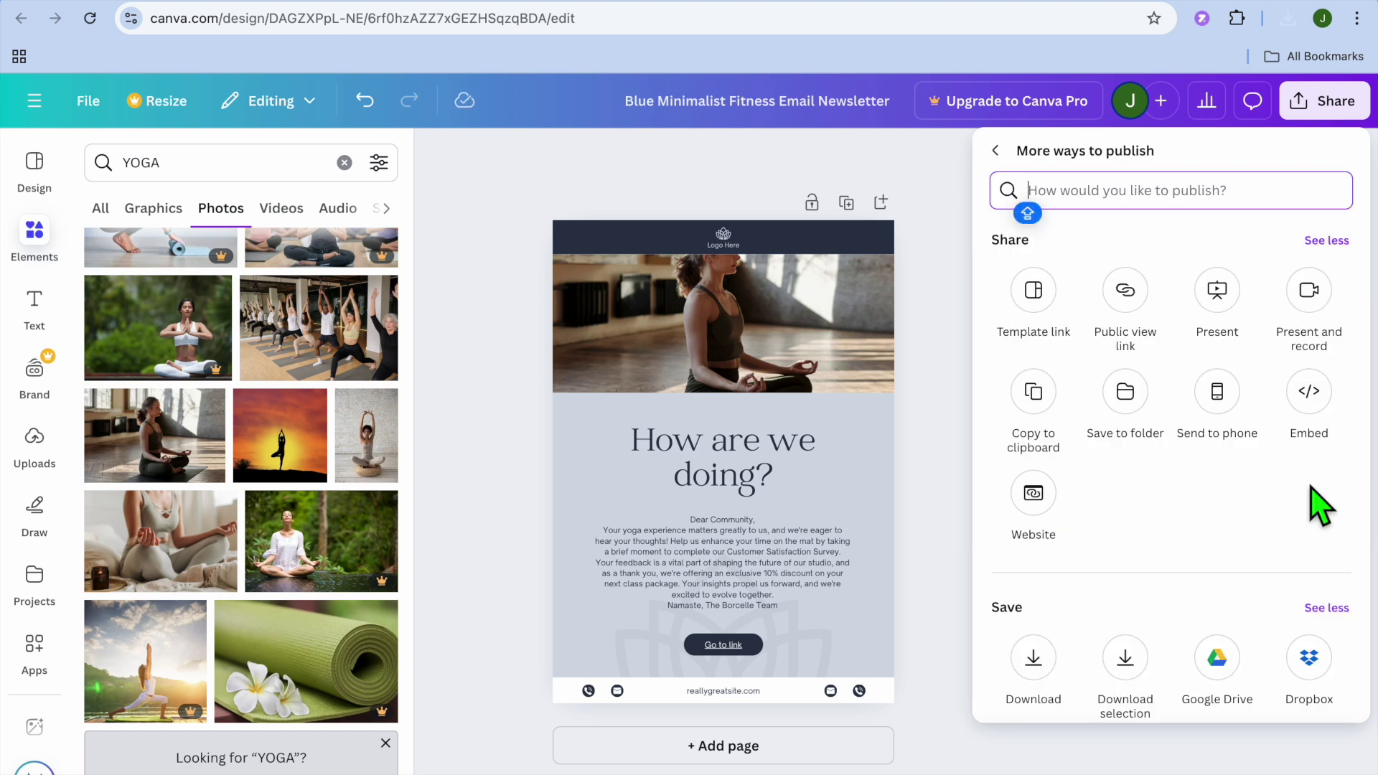
pyautogui.click(1312, 395)
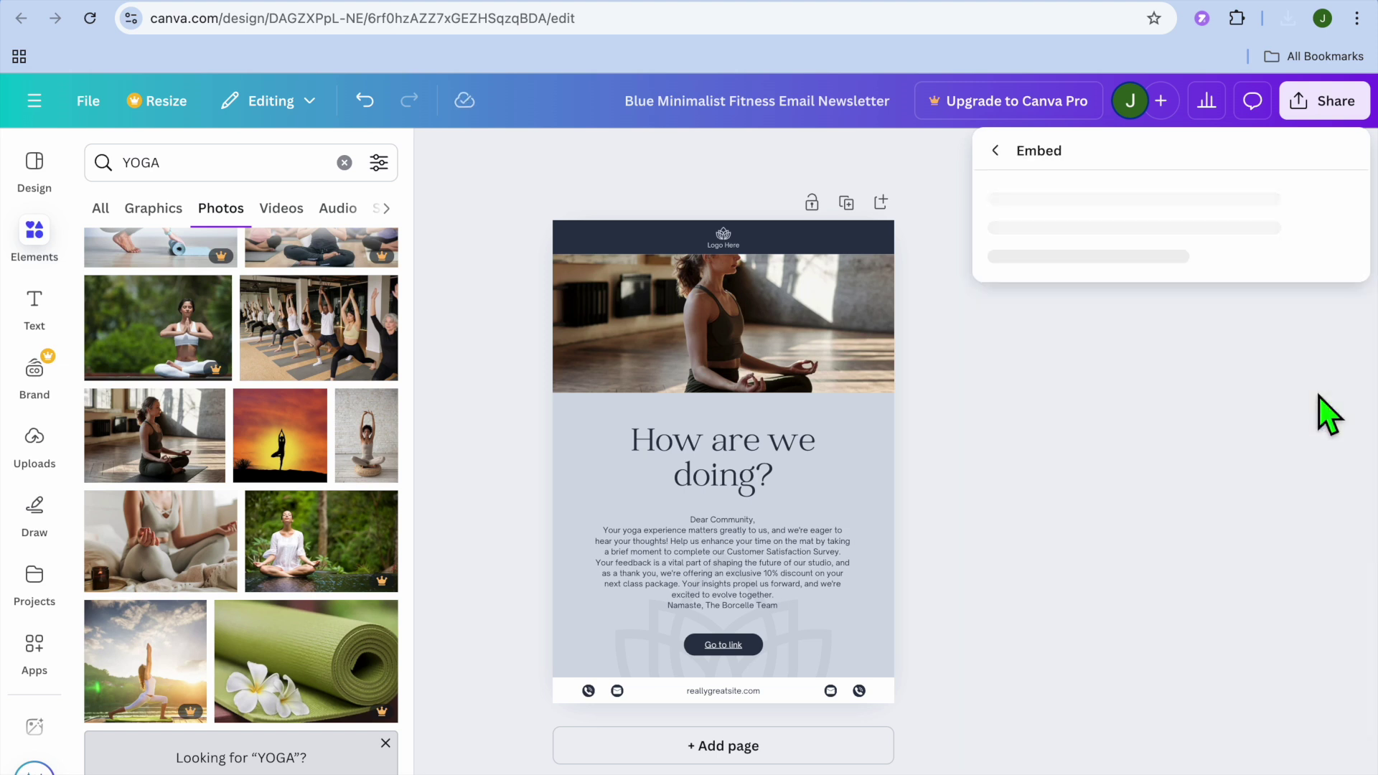
pyautogui.click(1164, 271)
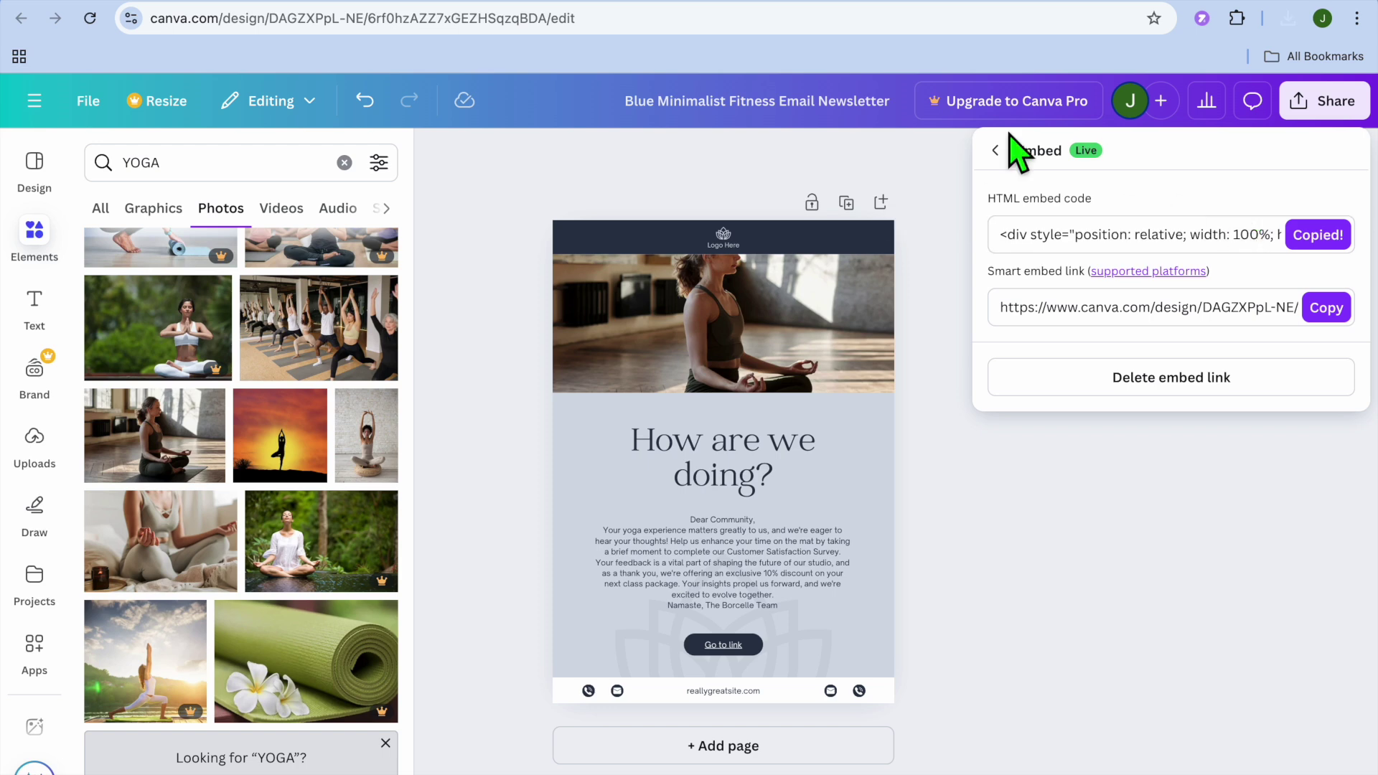
pyautogui.click(750, 4)
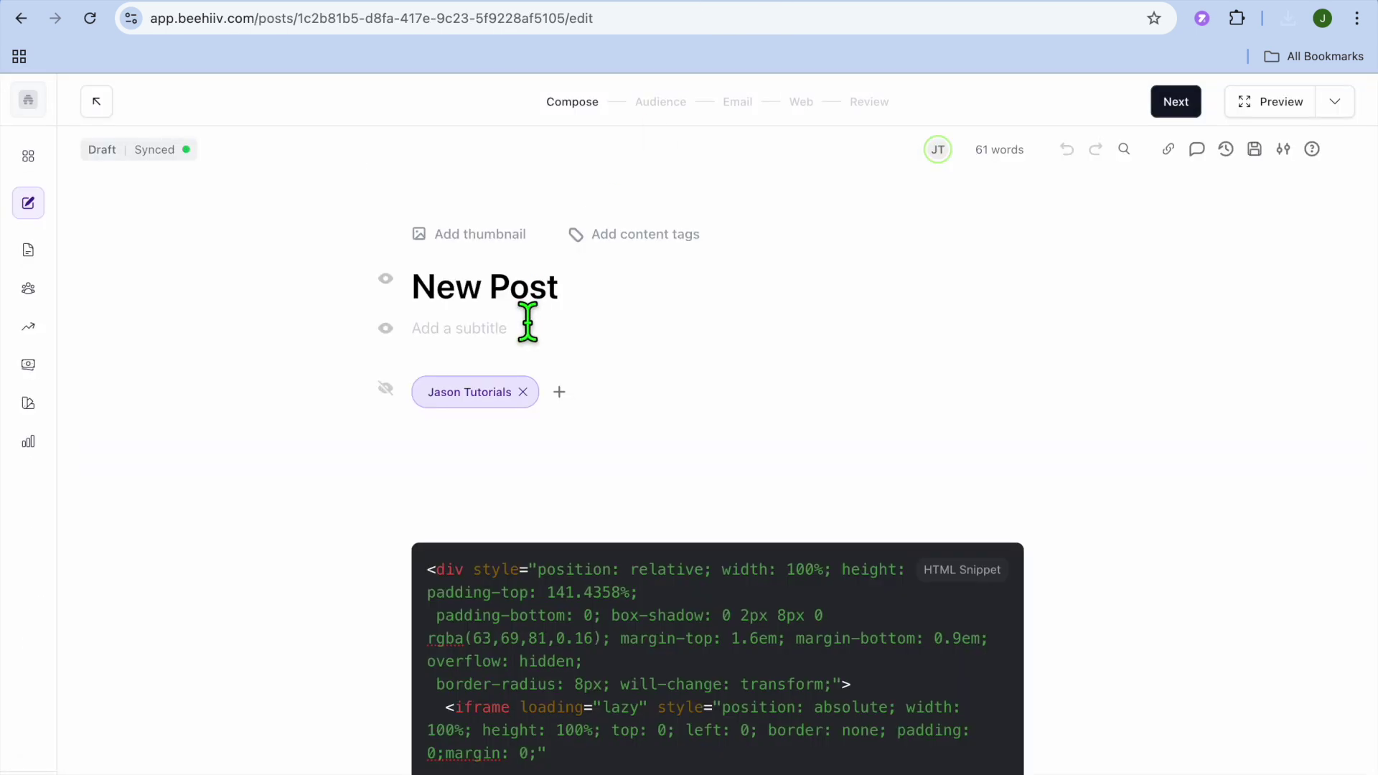
# Swap the old HTML Snippet for a new one holding the pasted Canva embed code, shown in Preview
pyautogui.click(784, 599)
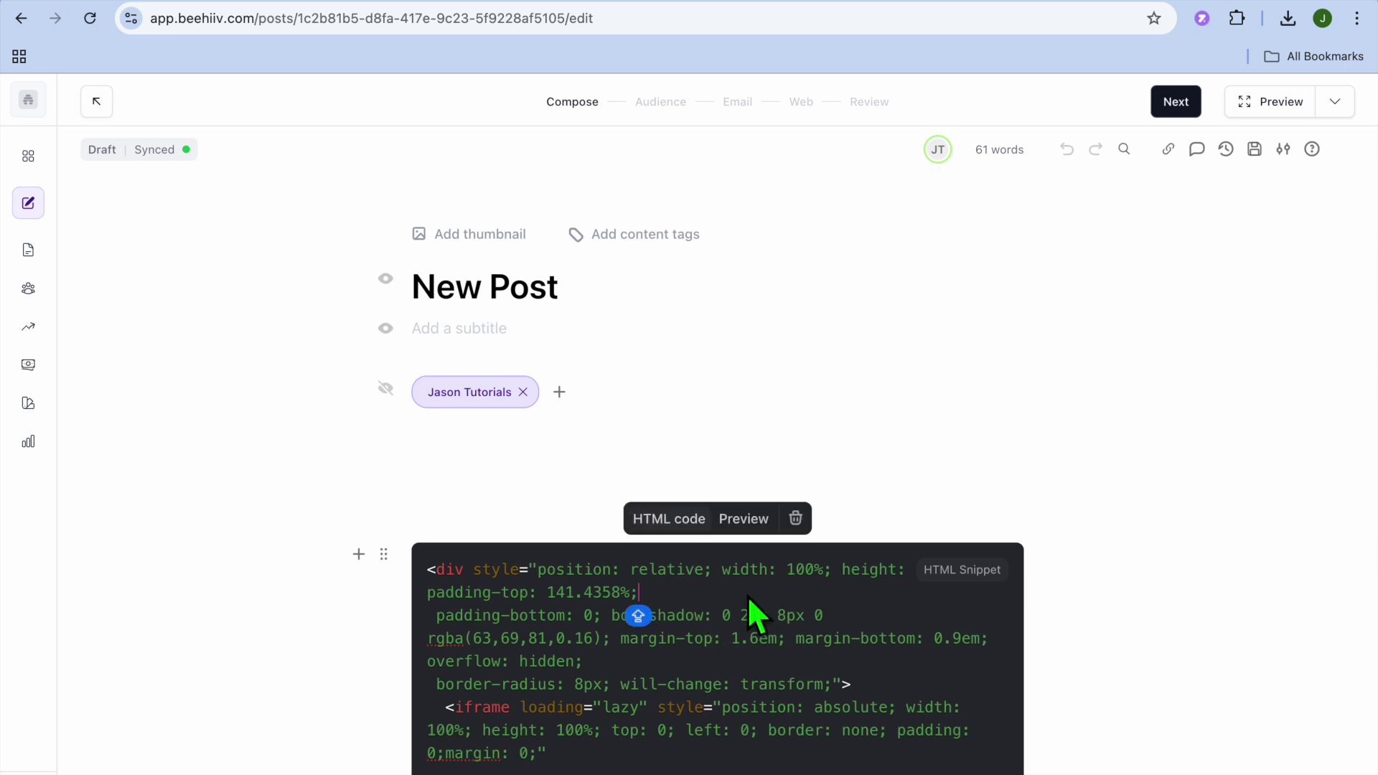
pyautogui.click(794, 517)
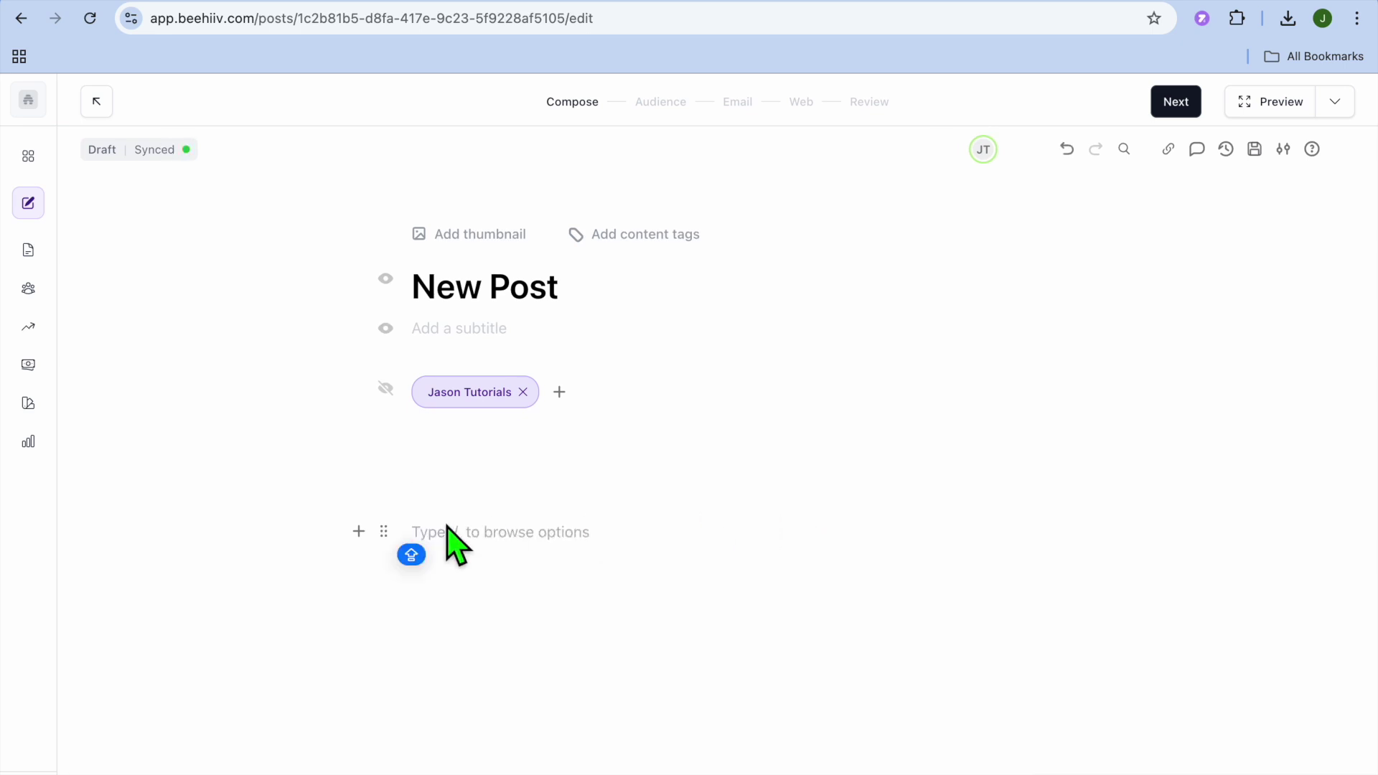
pyautogui.click(359, 531)
pyautogui.scroll(-7, 544, 578)
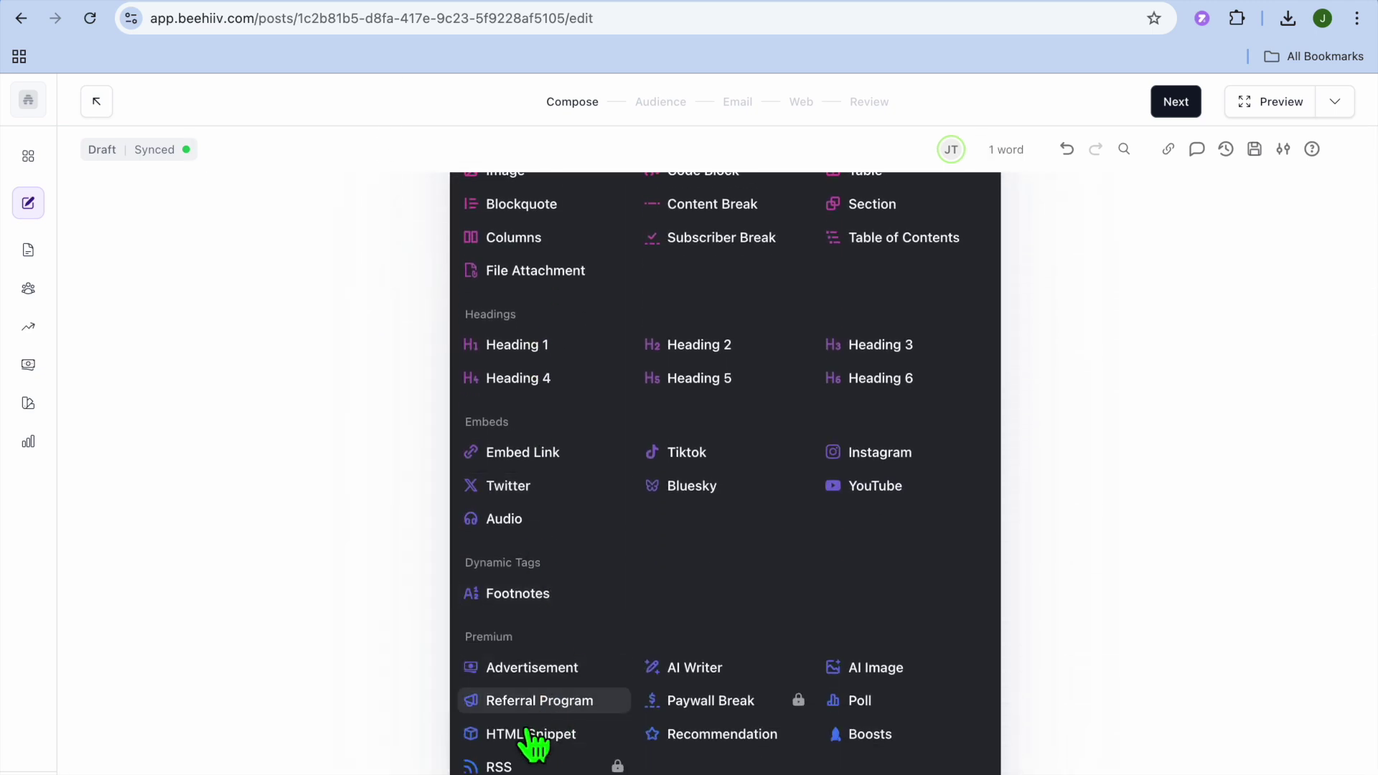
pyautogui.click(515, 734)
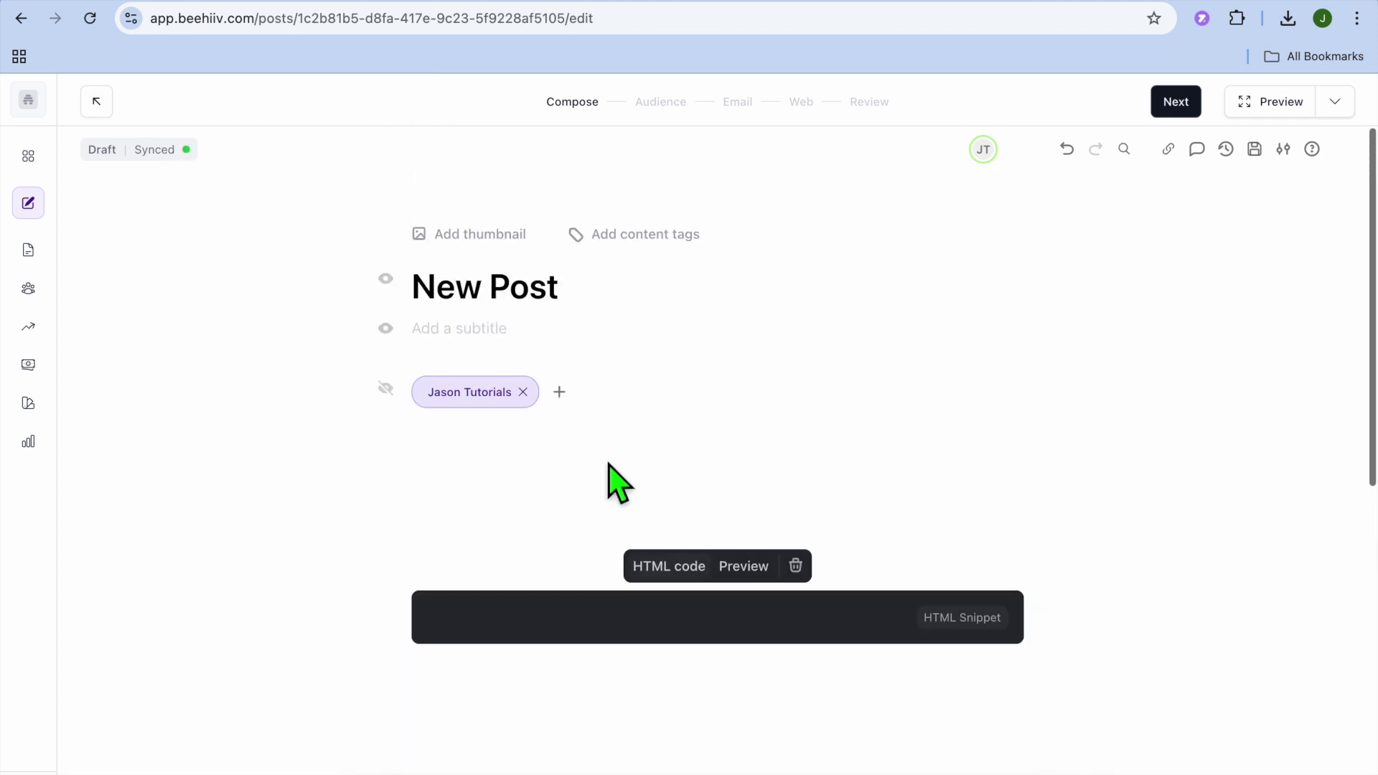
pyautogui.rightClick(495, 561)
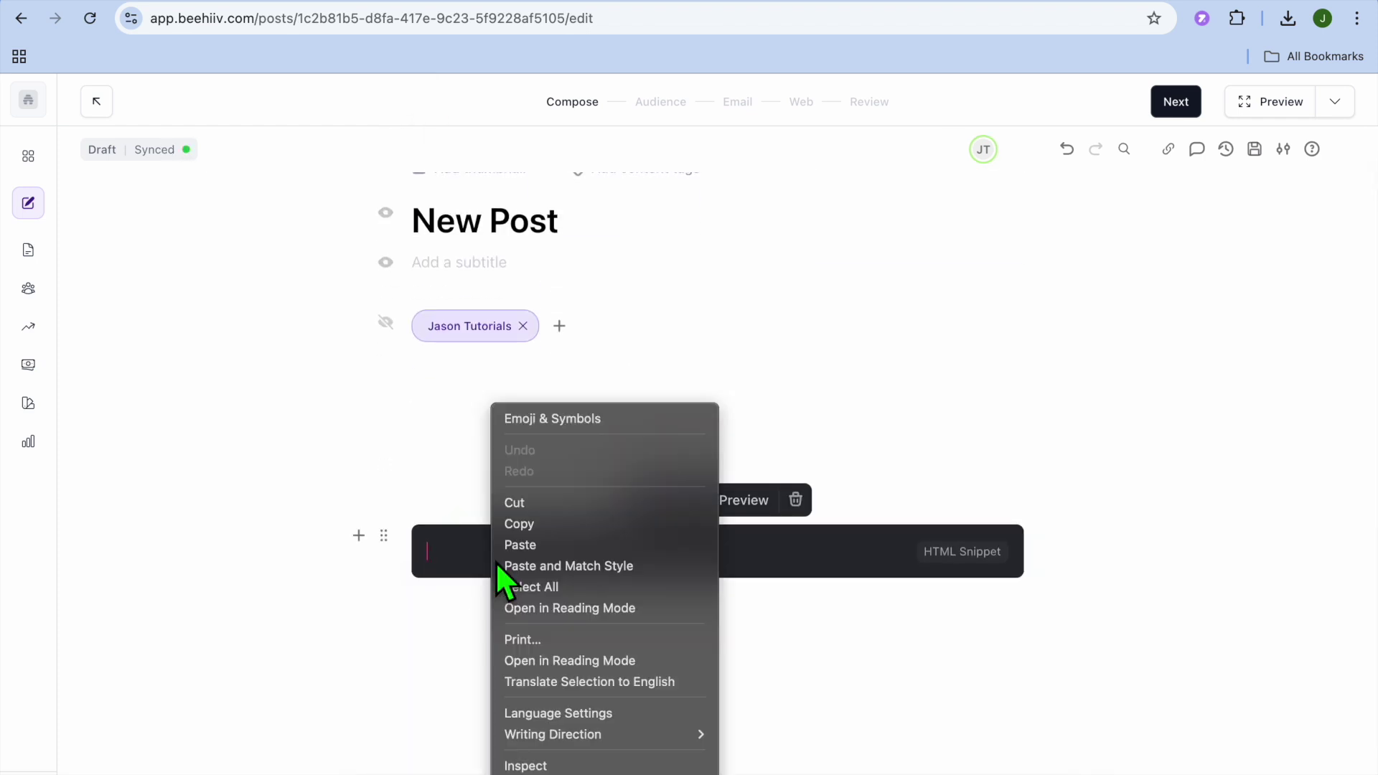
pyautogui.click(547, 548)
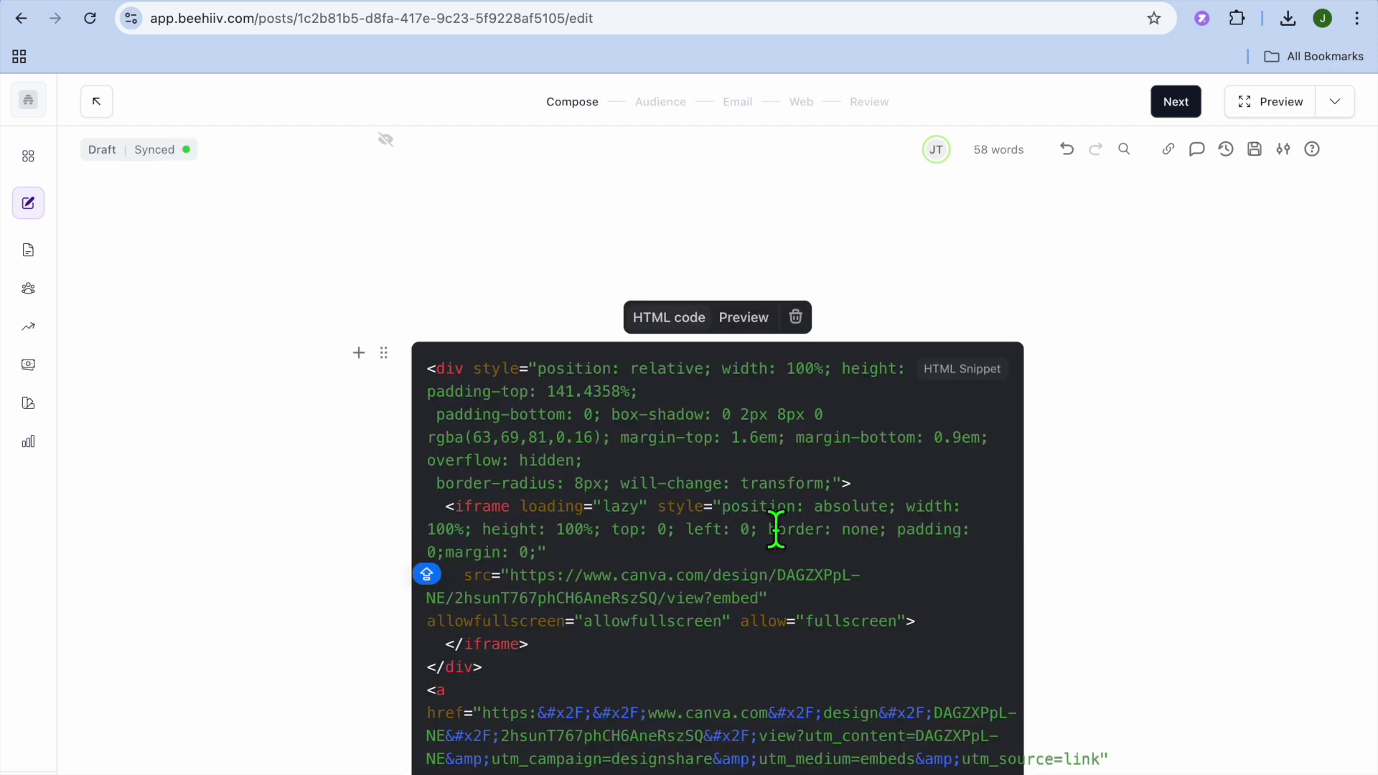
pyautogui.click(745, 319)
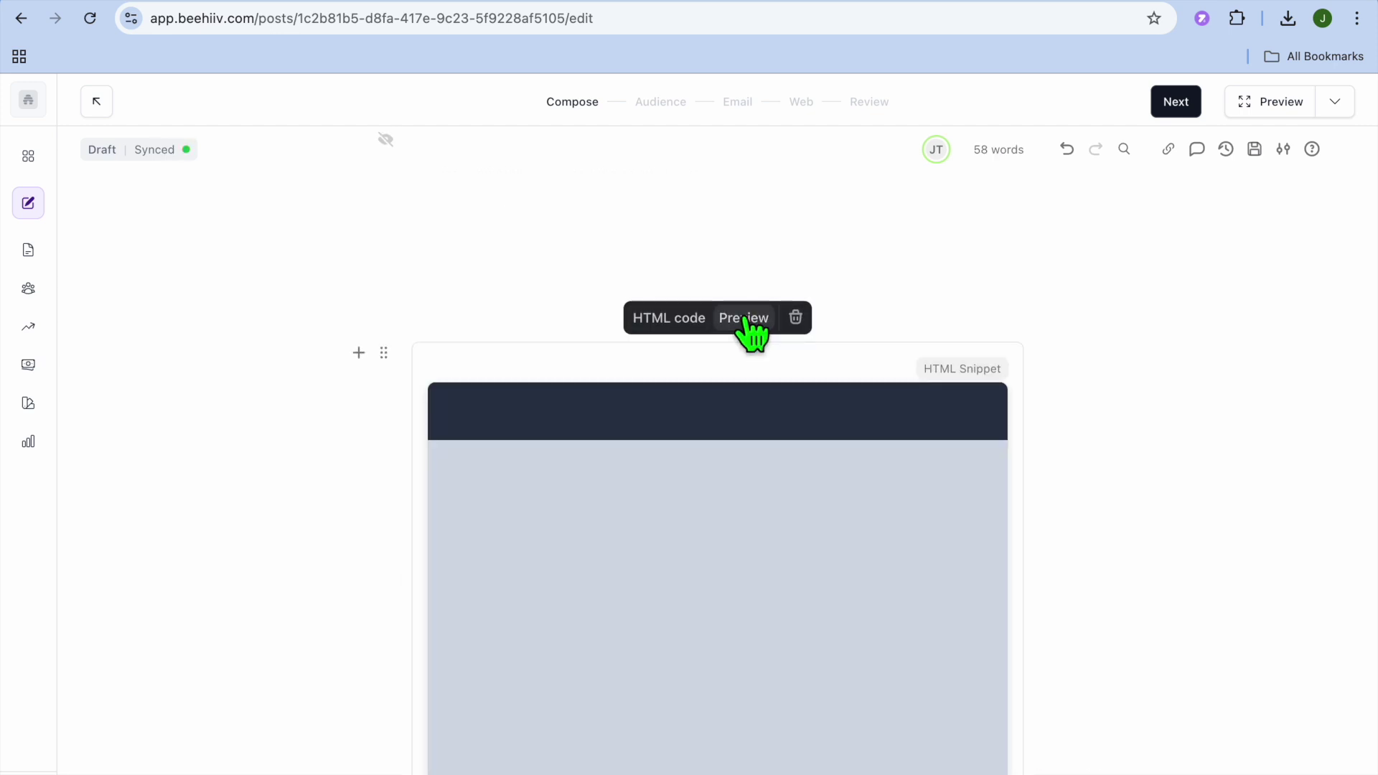
pyautogui.scroll(-5, 782, 459)
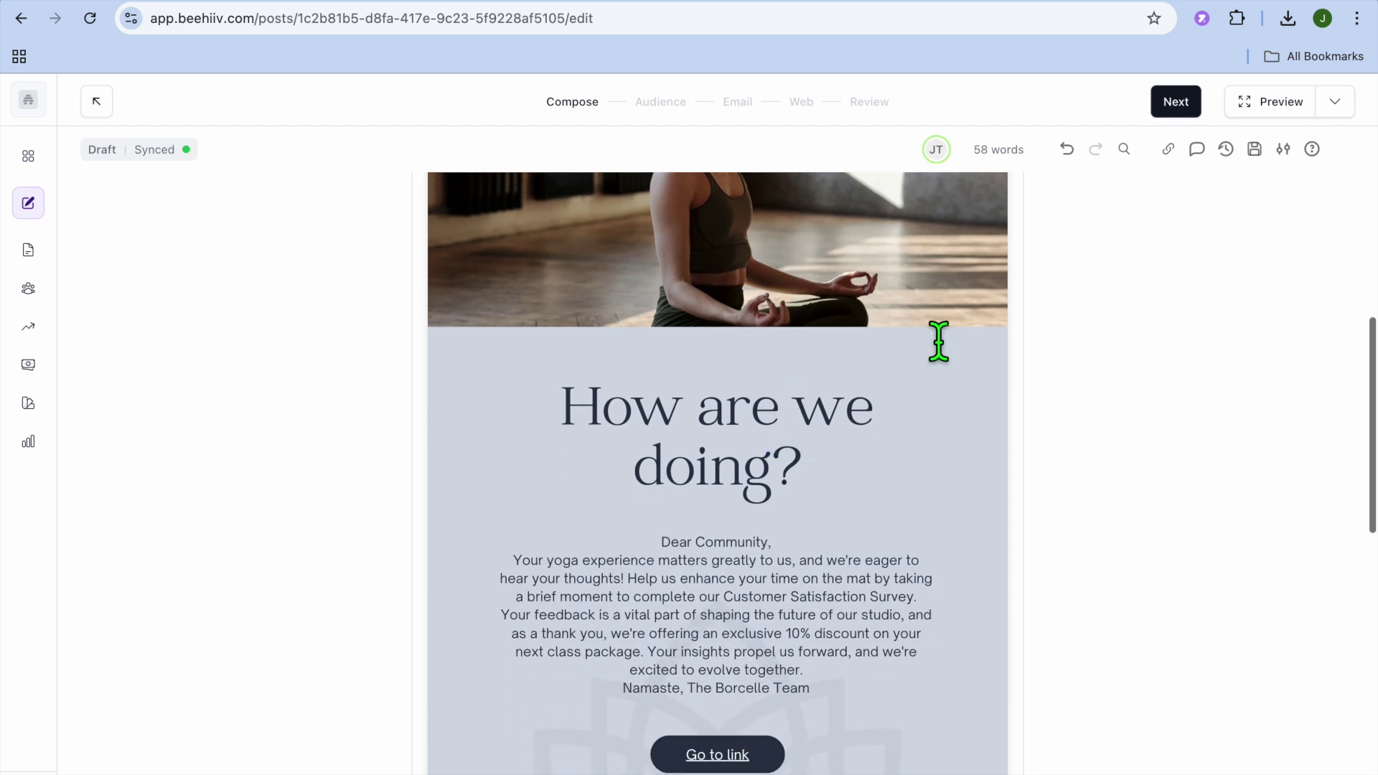
pyautogui.click(1289, 102)
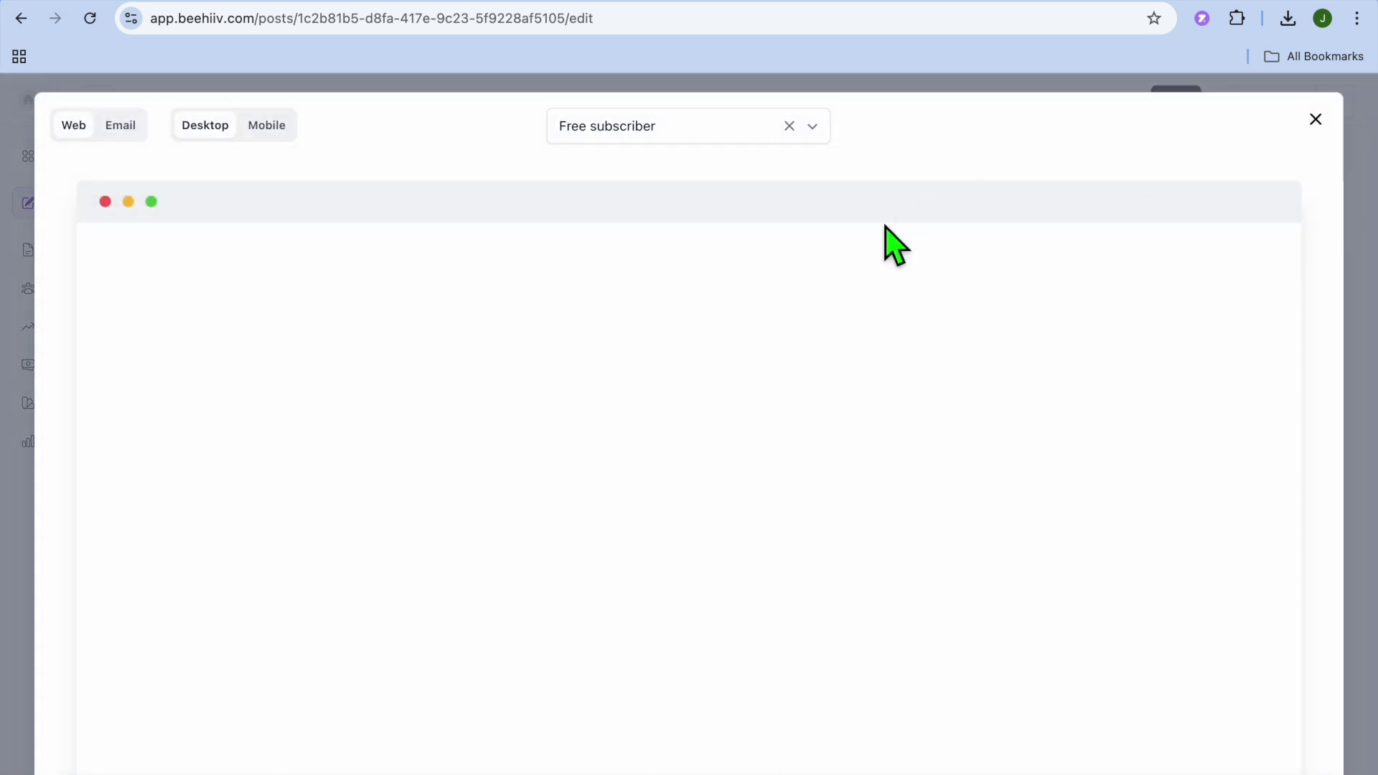
pyautogui.scroll(-4, 688, 457)
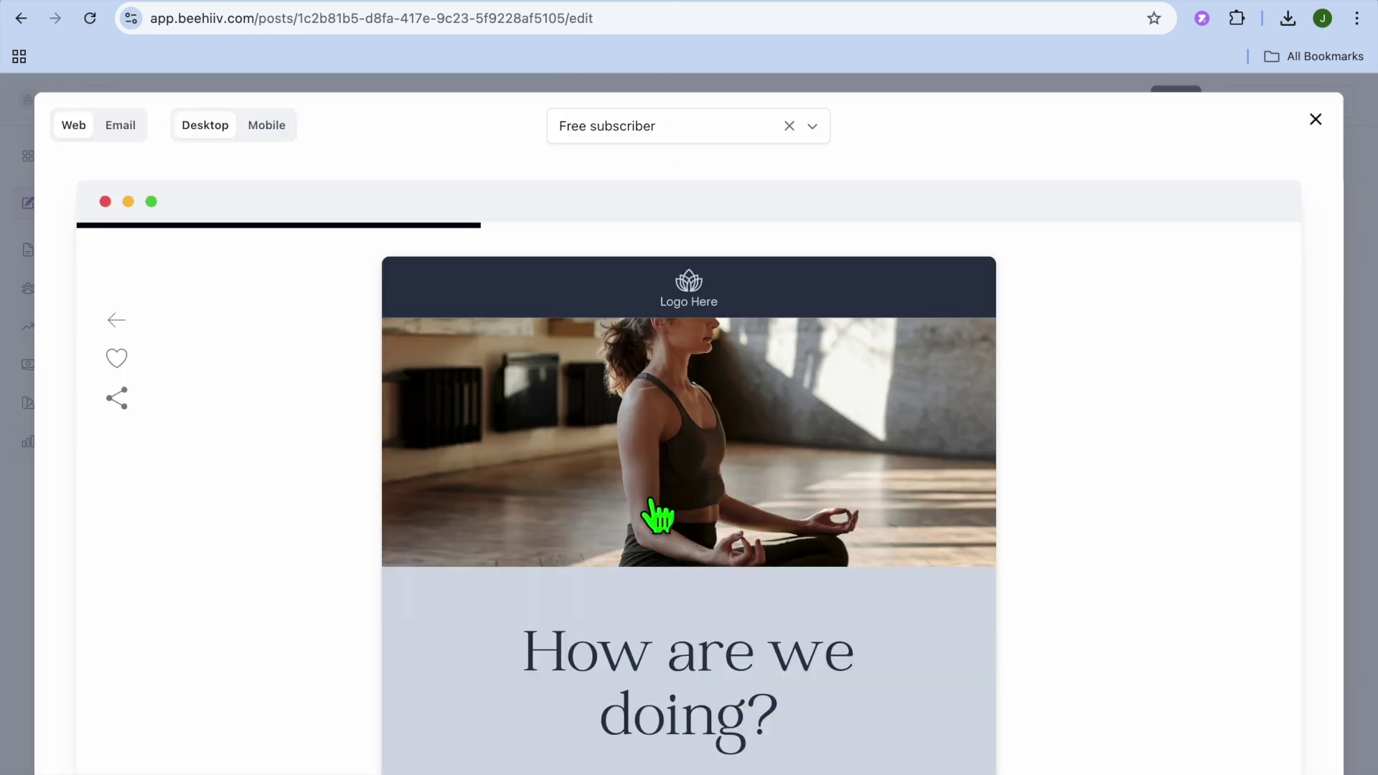
pyautogui.scroll(-6, 658, 515)
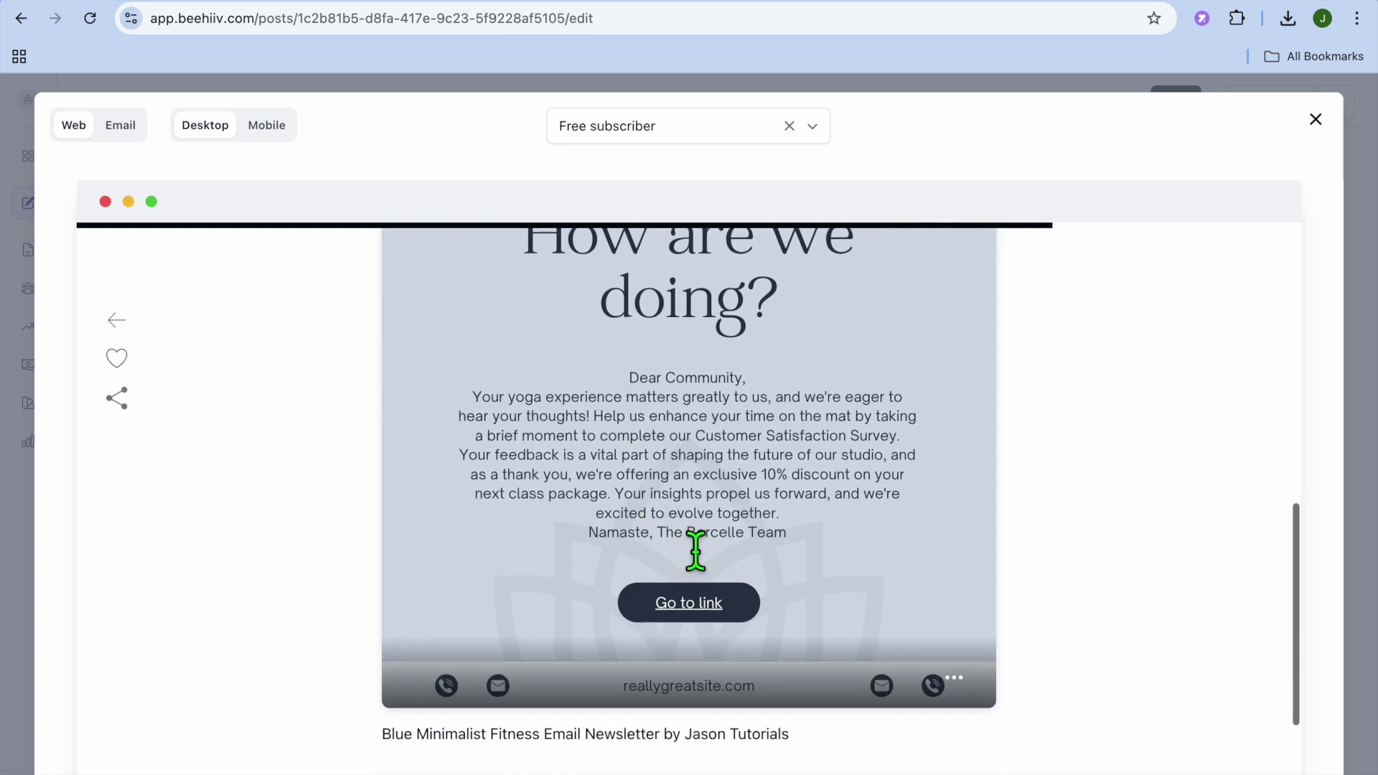
pyautogui.click(691, 604)
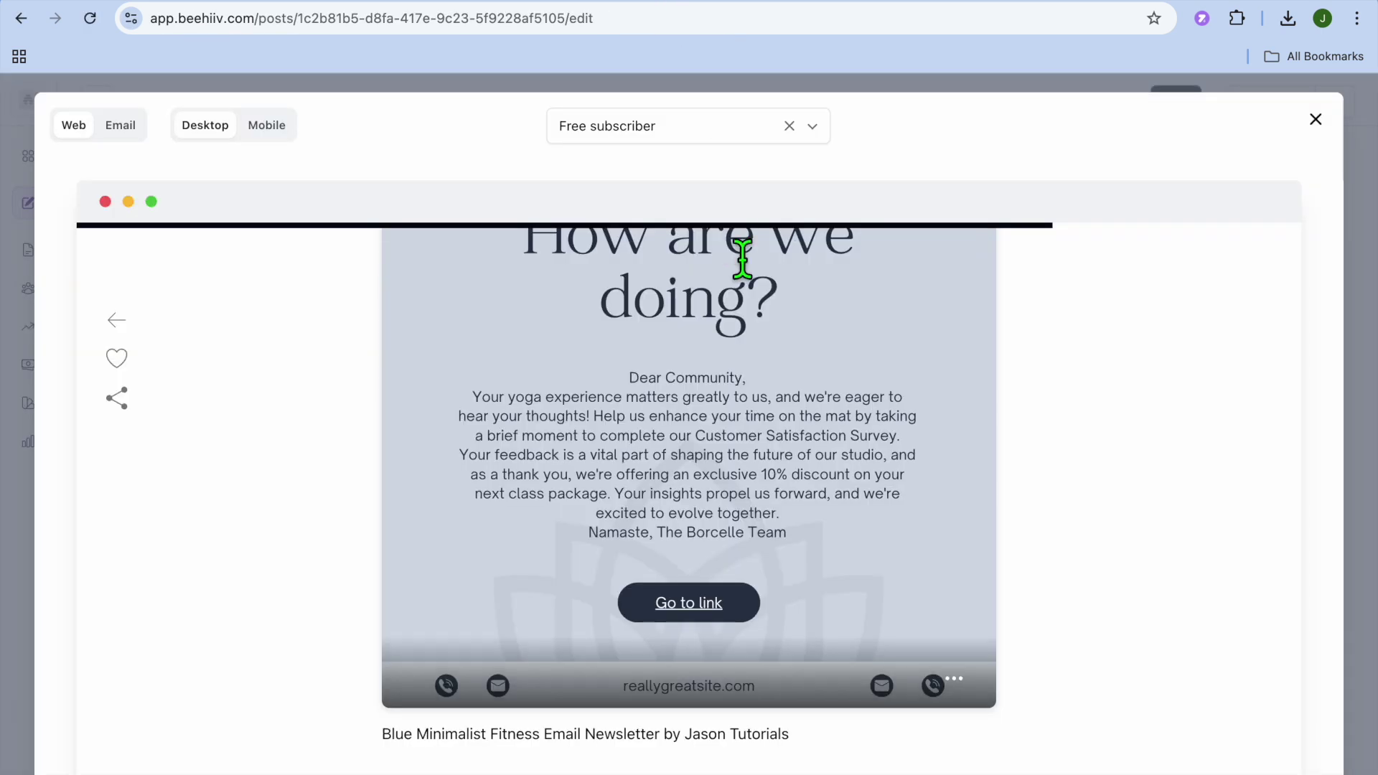
pyautogui.scroll(5, 769, 504)
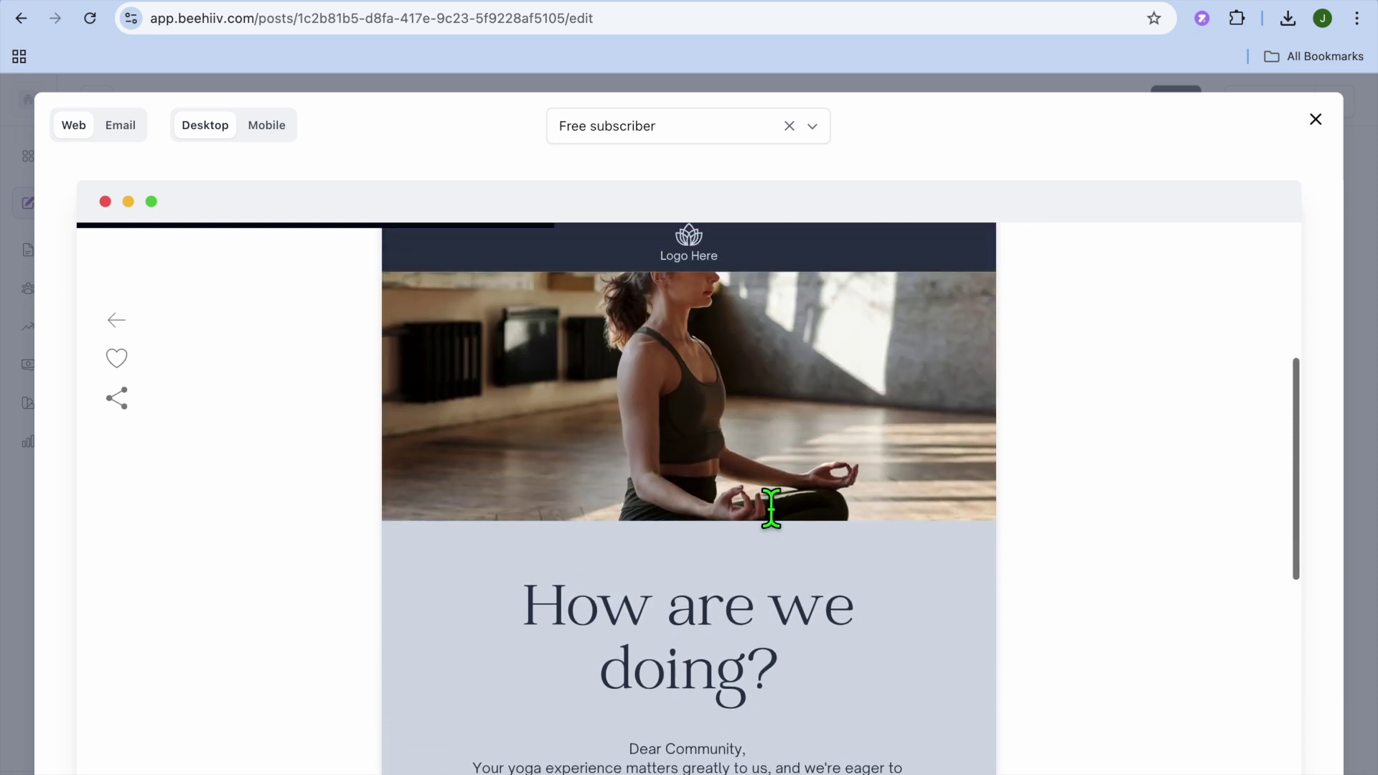
pyautogui.scroll(5, 770, 508)
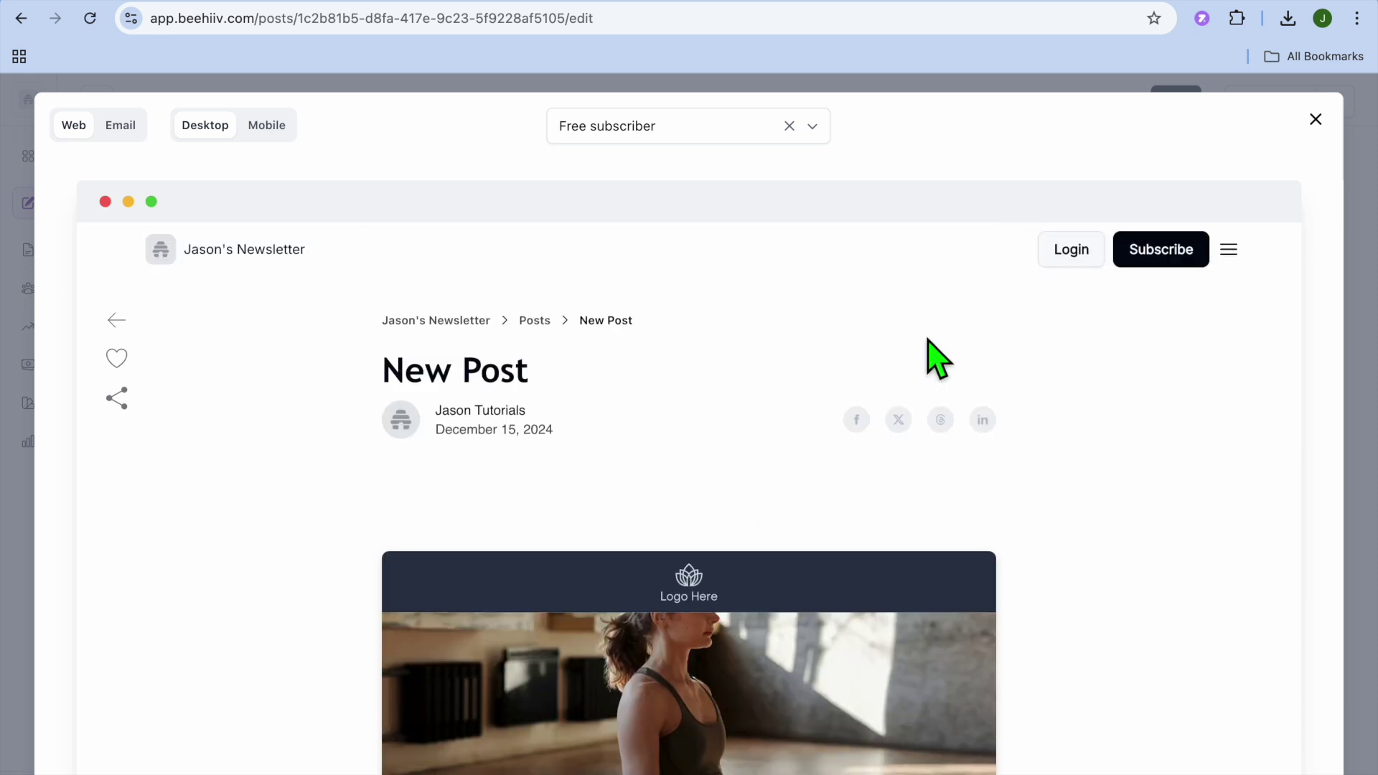
pyautogui.click(1315, 119)
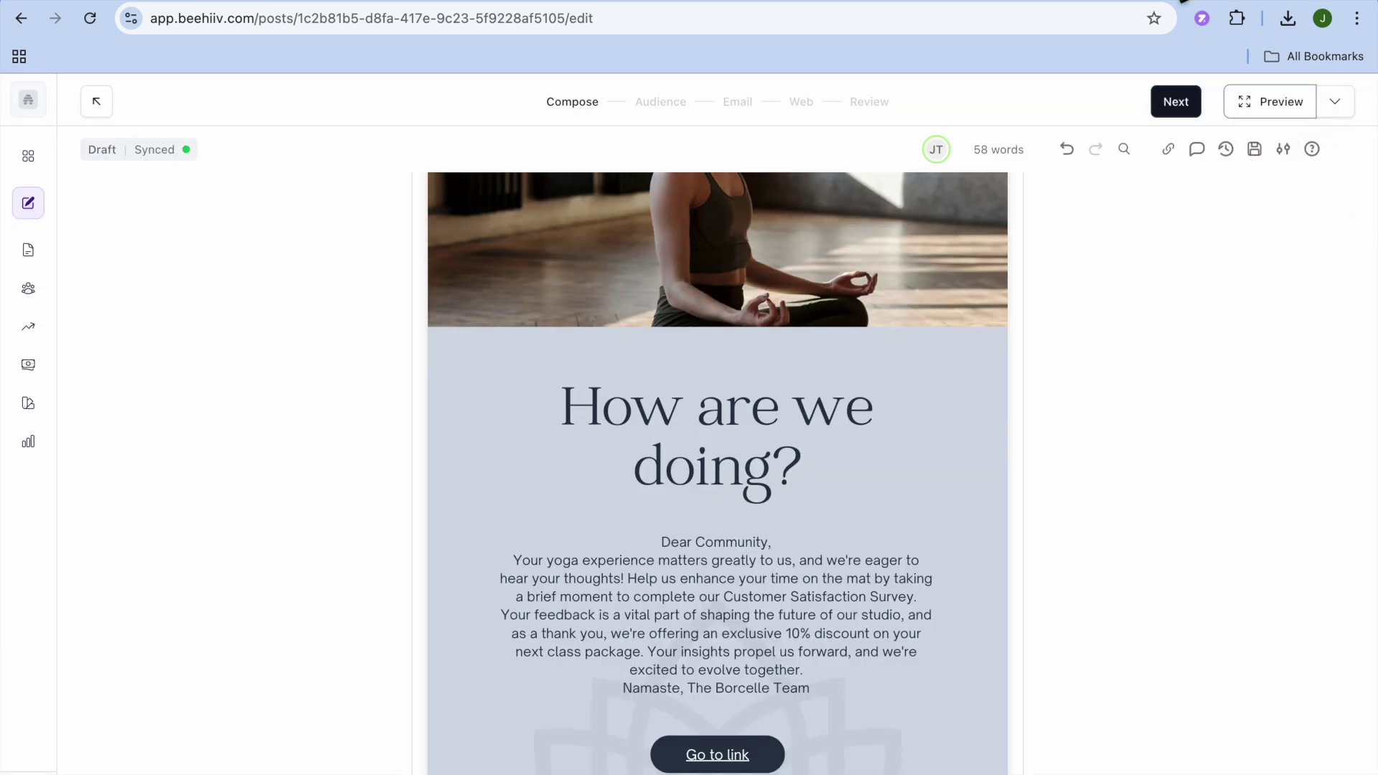